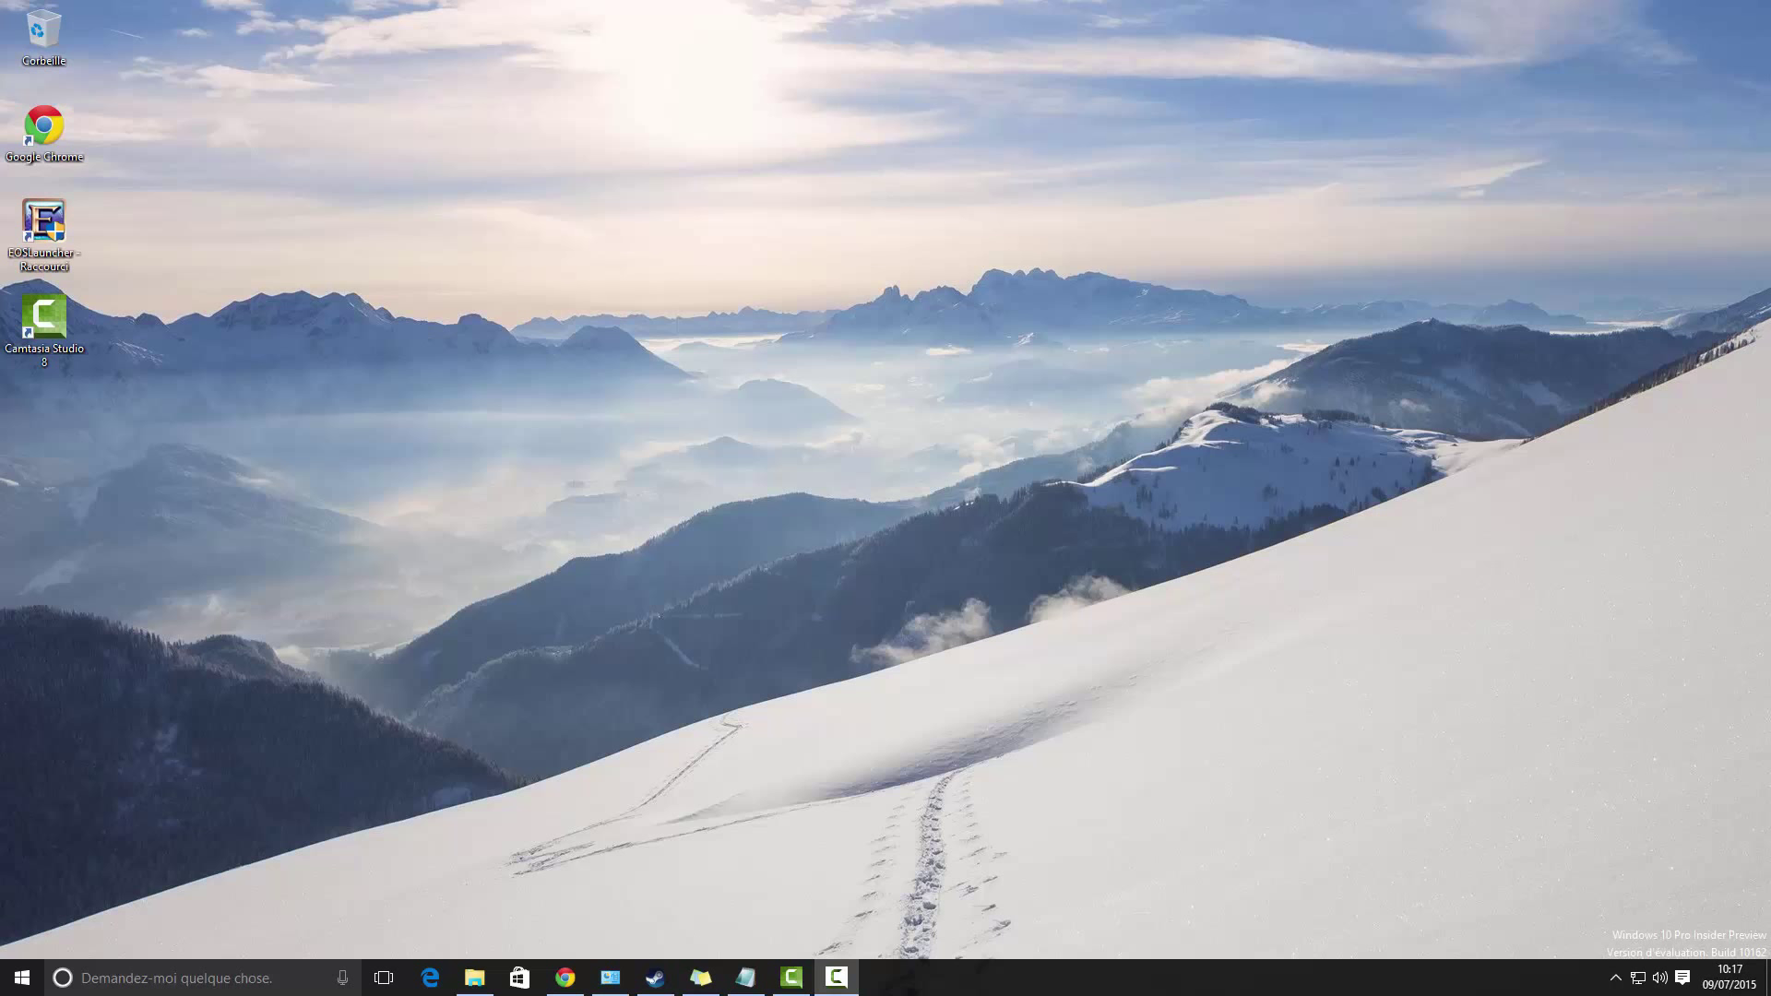
Step: Open Google Chrome in a maximized window and go to the MyDefrag website at mydefrag.com
left_click(565, 979)
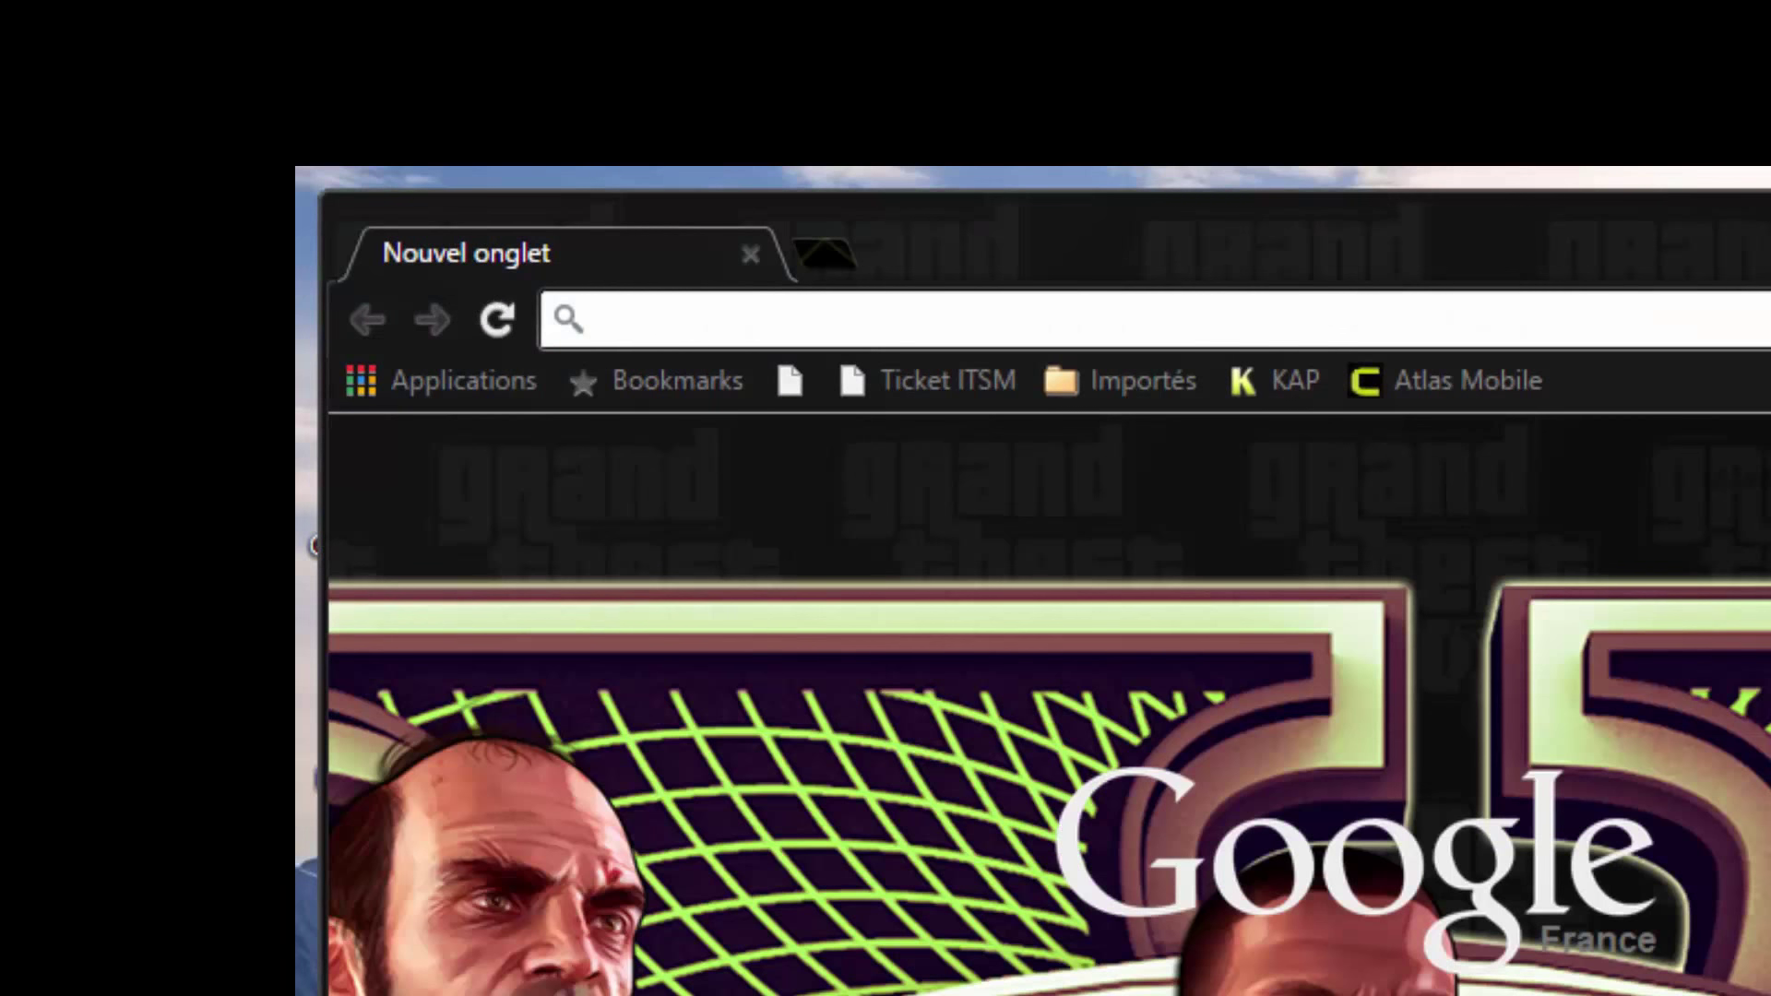
key("super+Up")
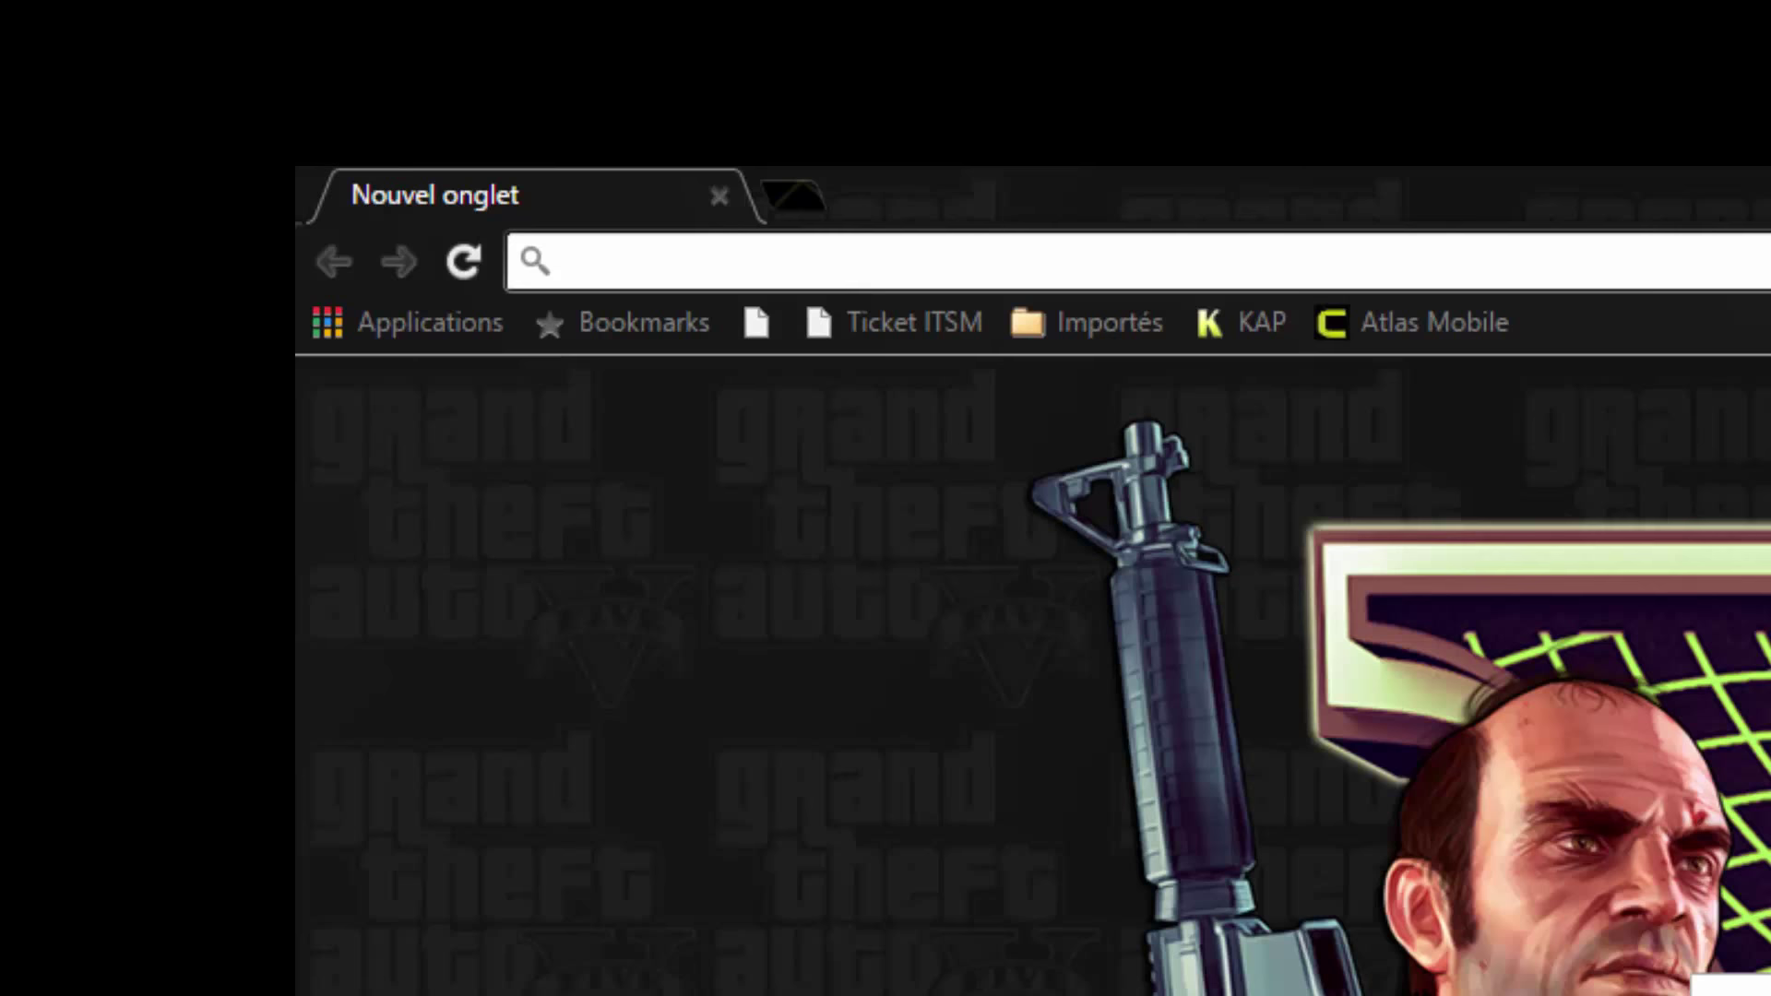
type("mydefrag")
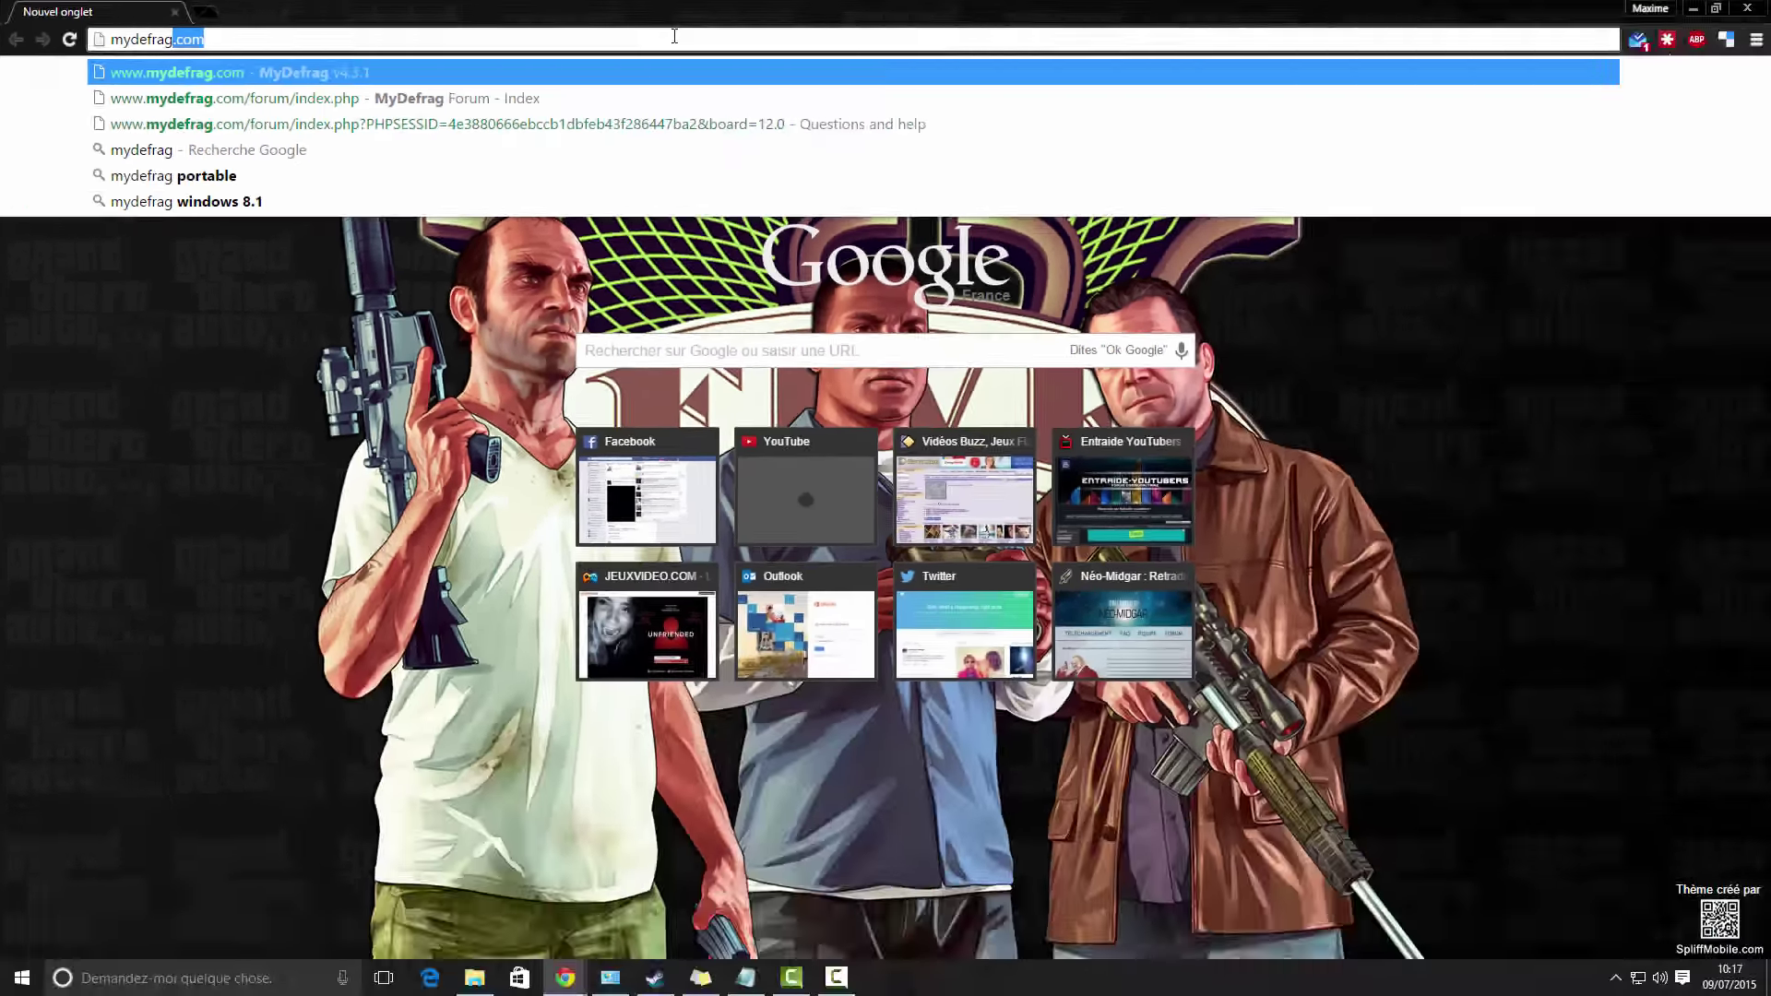
key("Return")
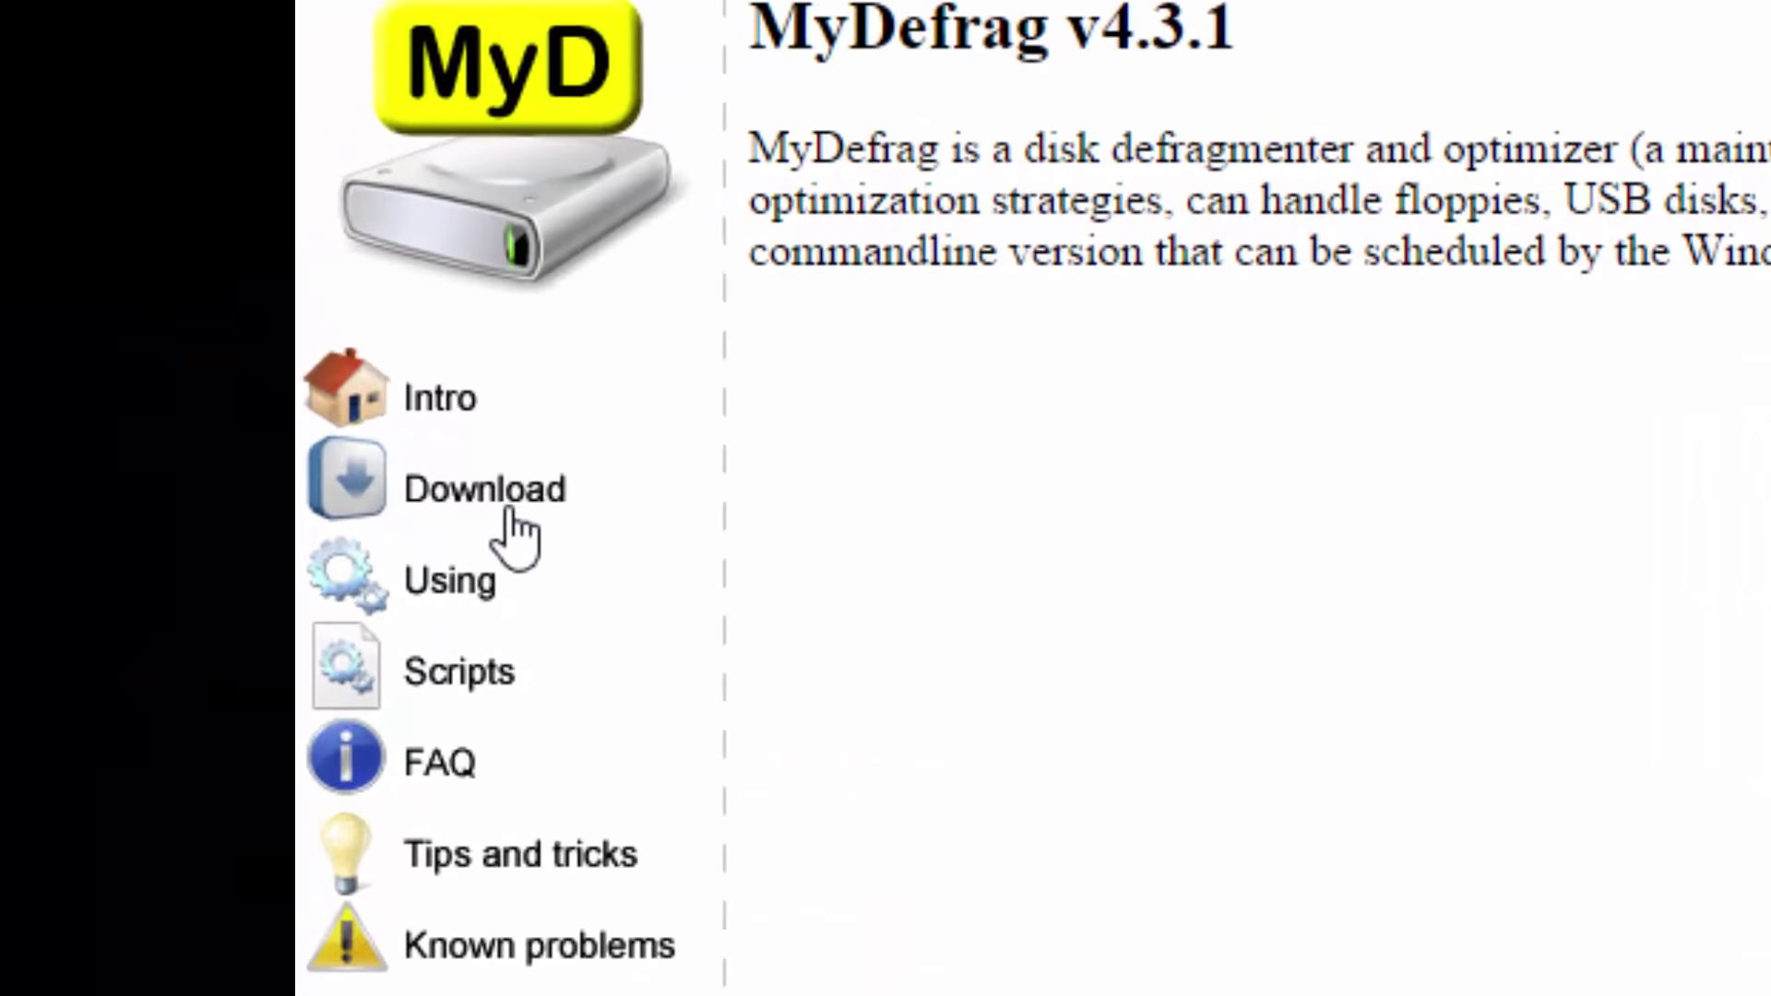
Step: Download MyDefrag-v4.3.1.exe from the site's download page and run the installer
left_click(510, 507)
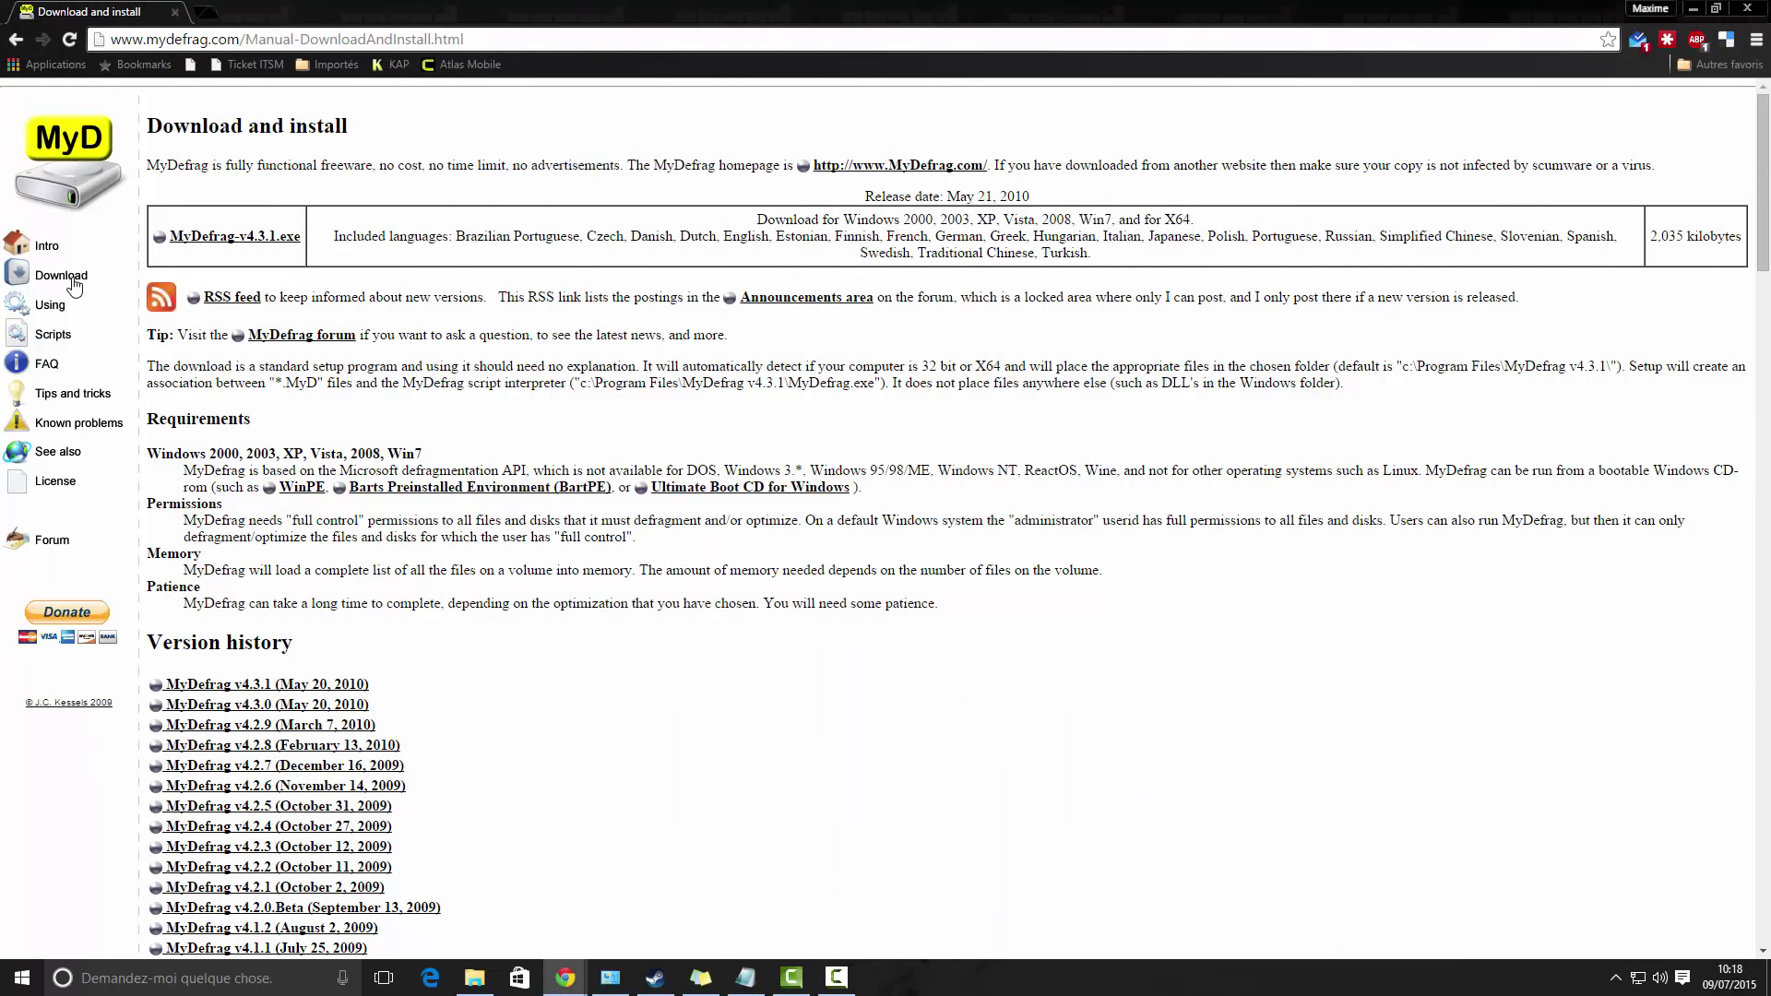
left_click(263, 239)
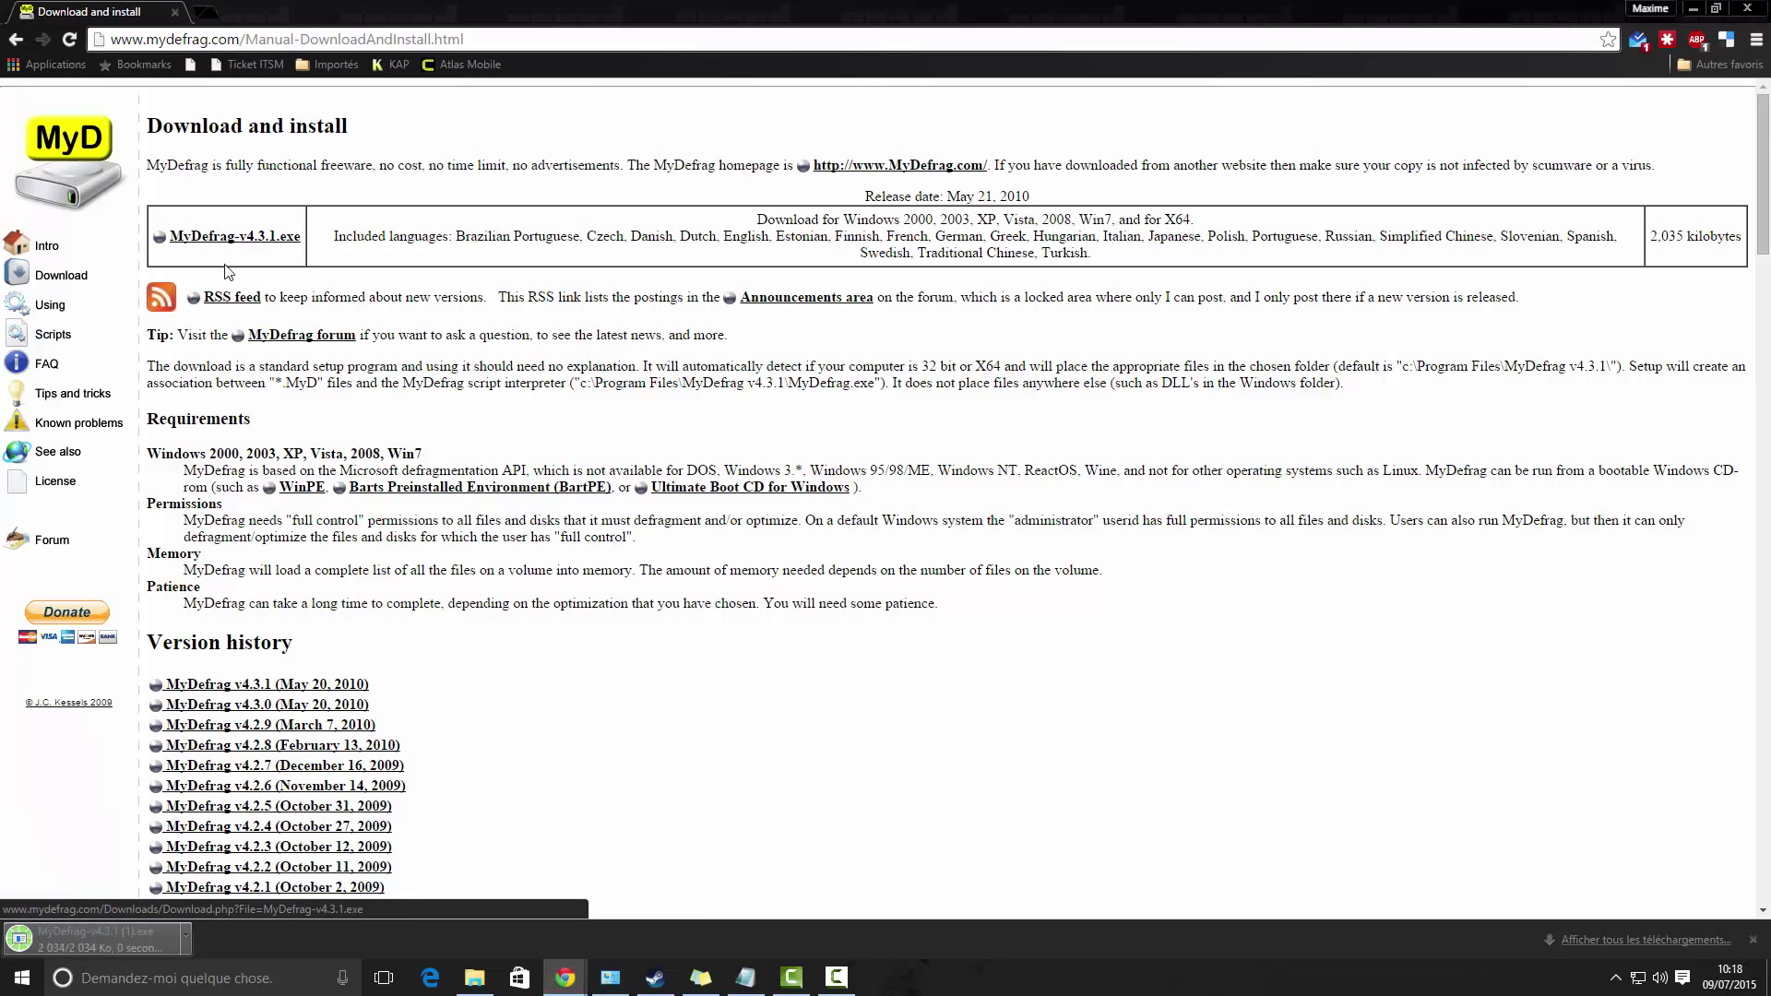
left_click(109, 947)
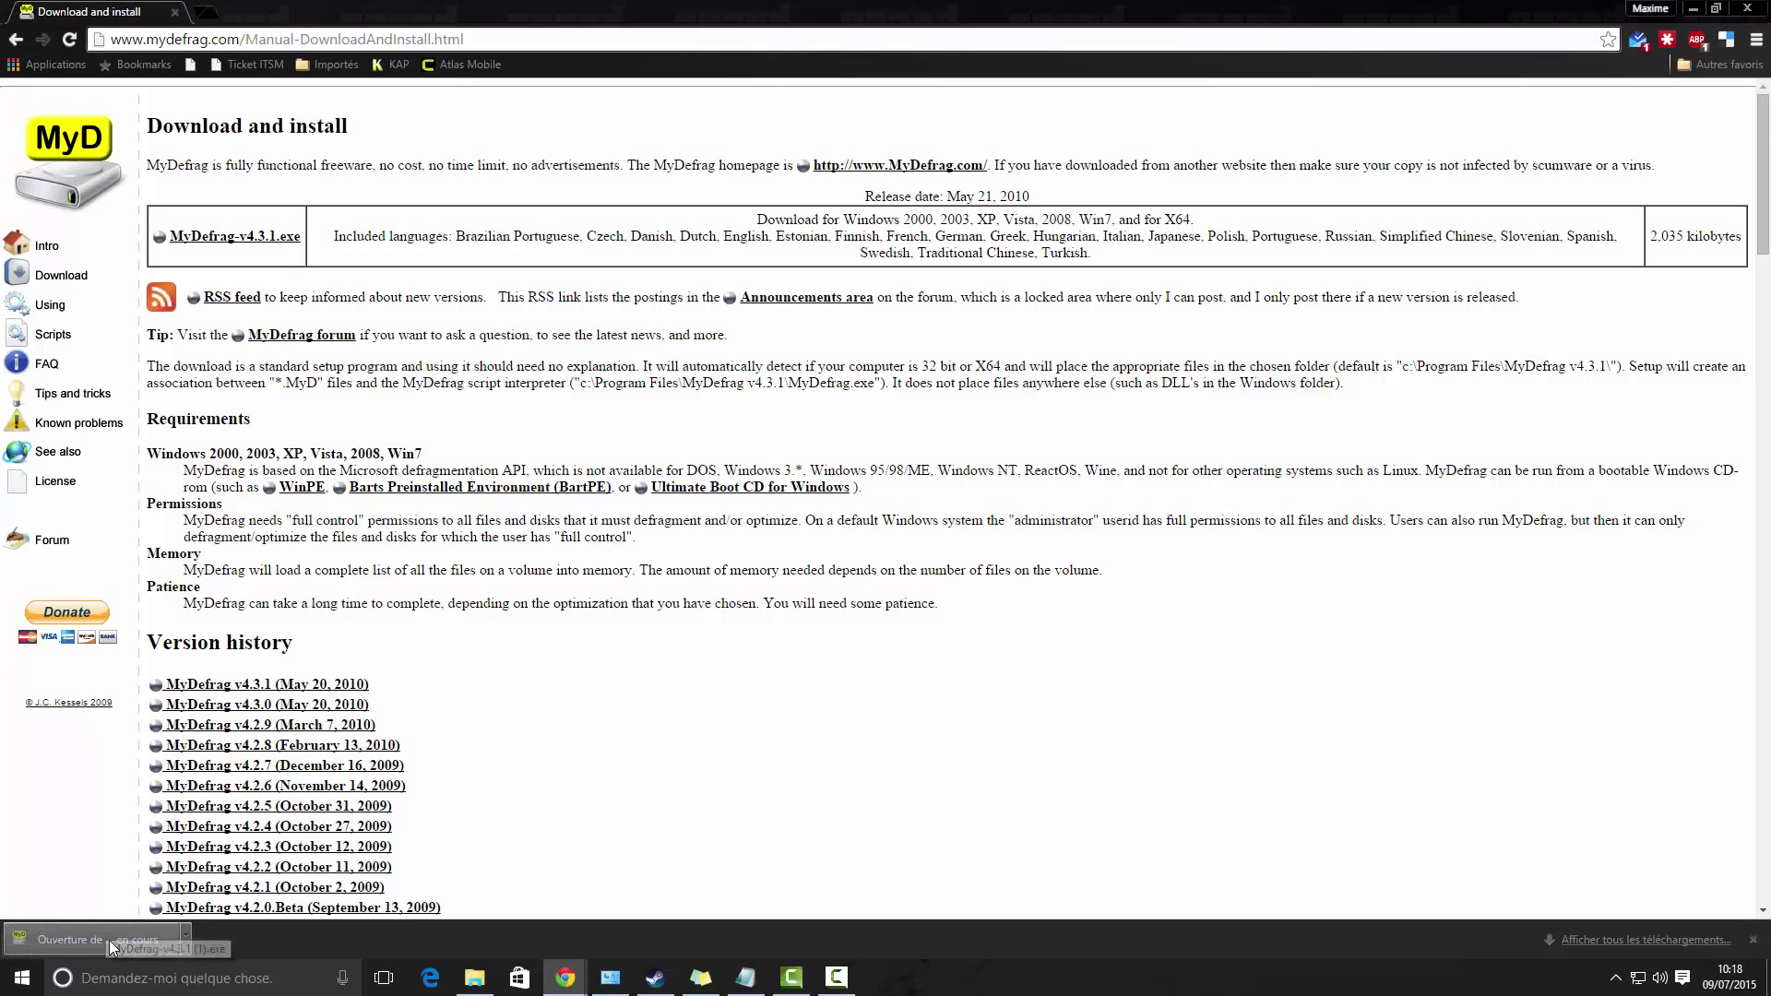
left_click(946, 507)
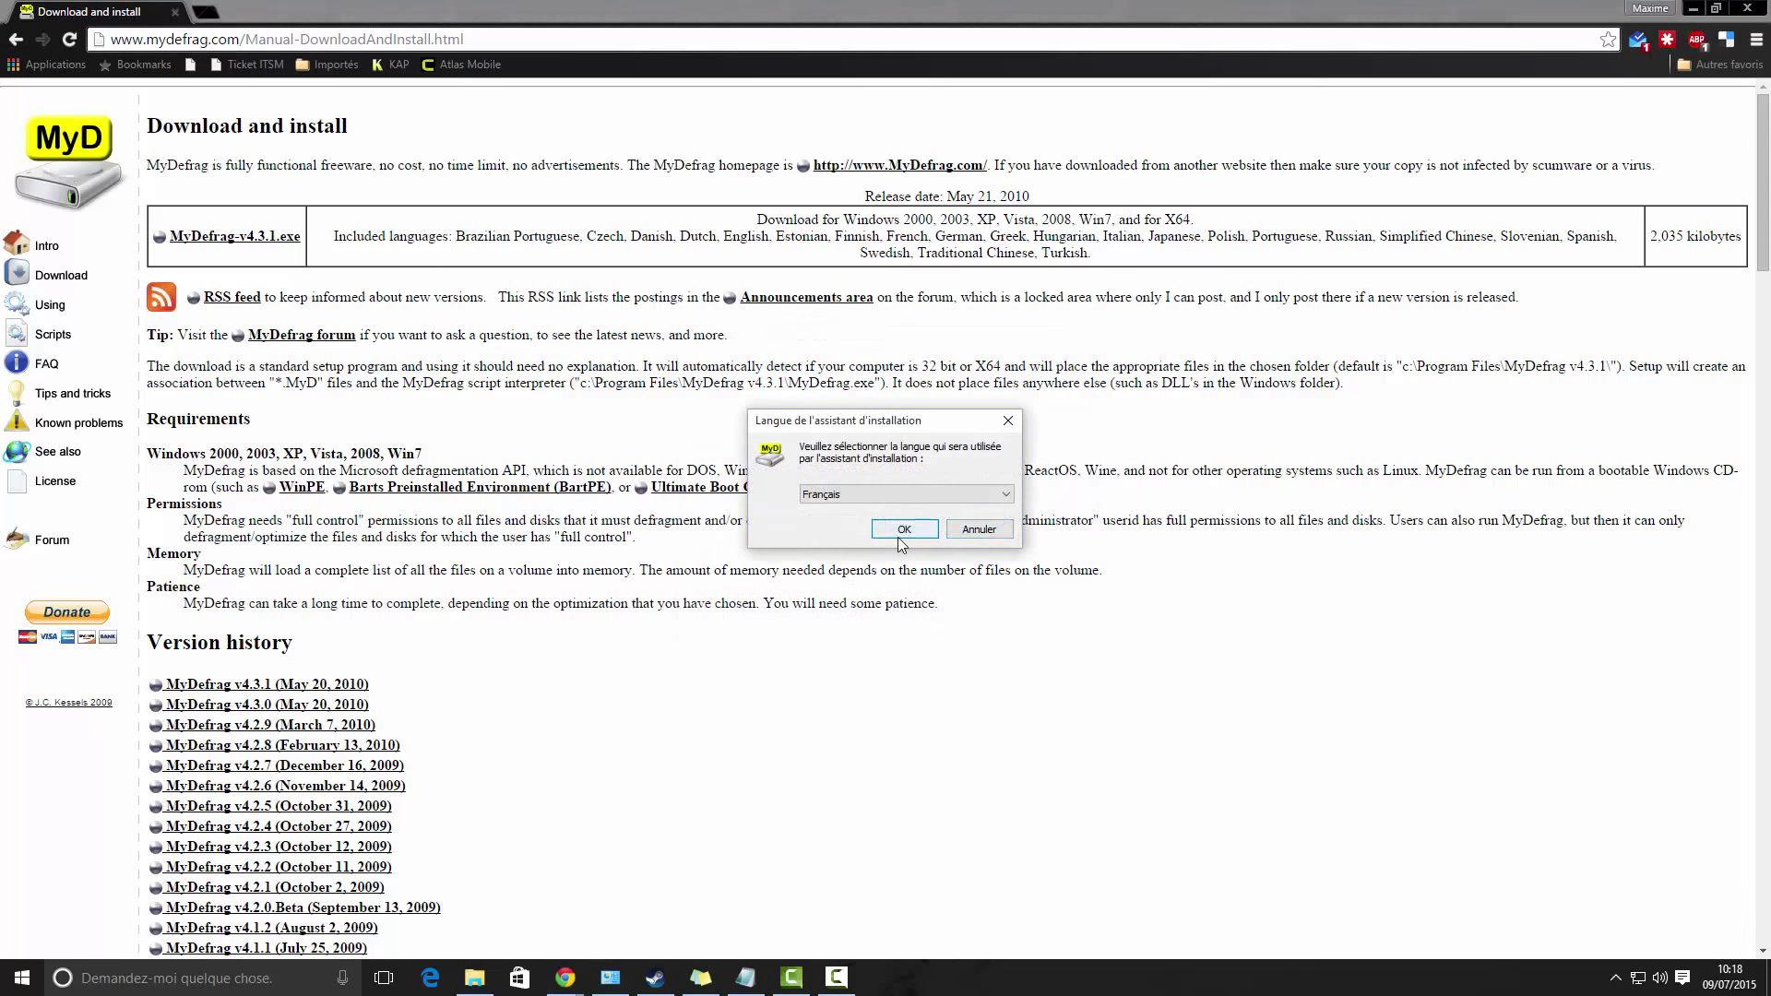
Step: Start the setup wizard in Français, accept the licence agreement and keep the default installation folder
left_click(907, 533)
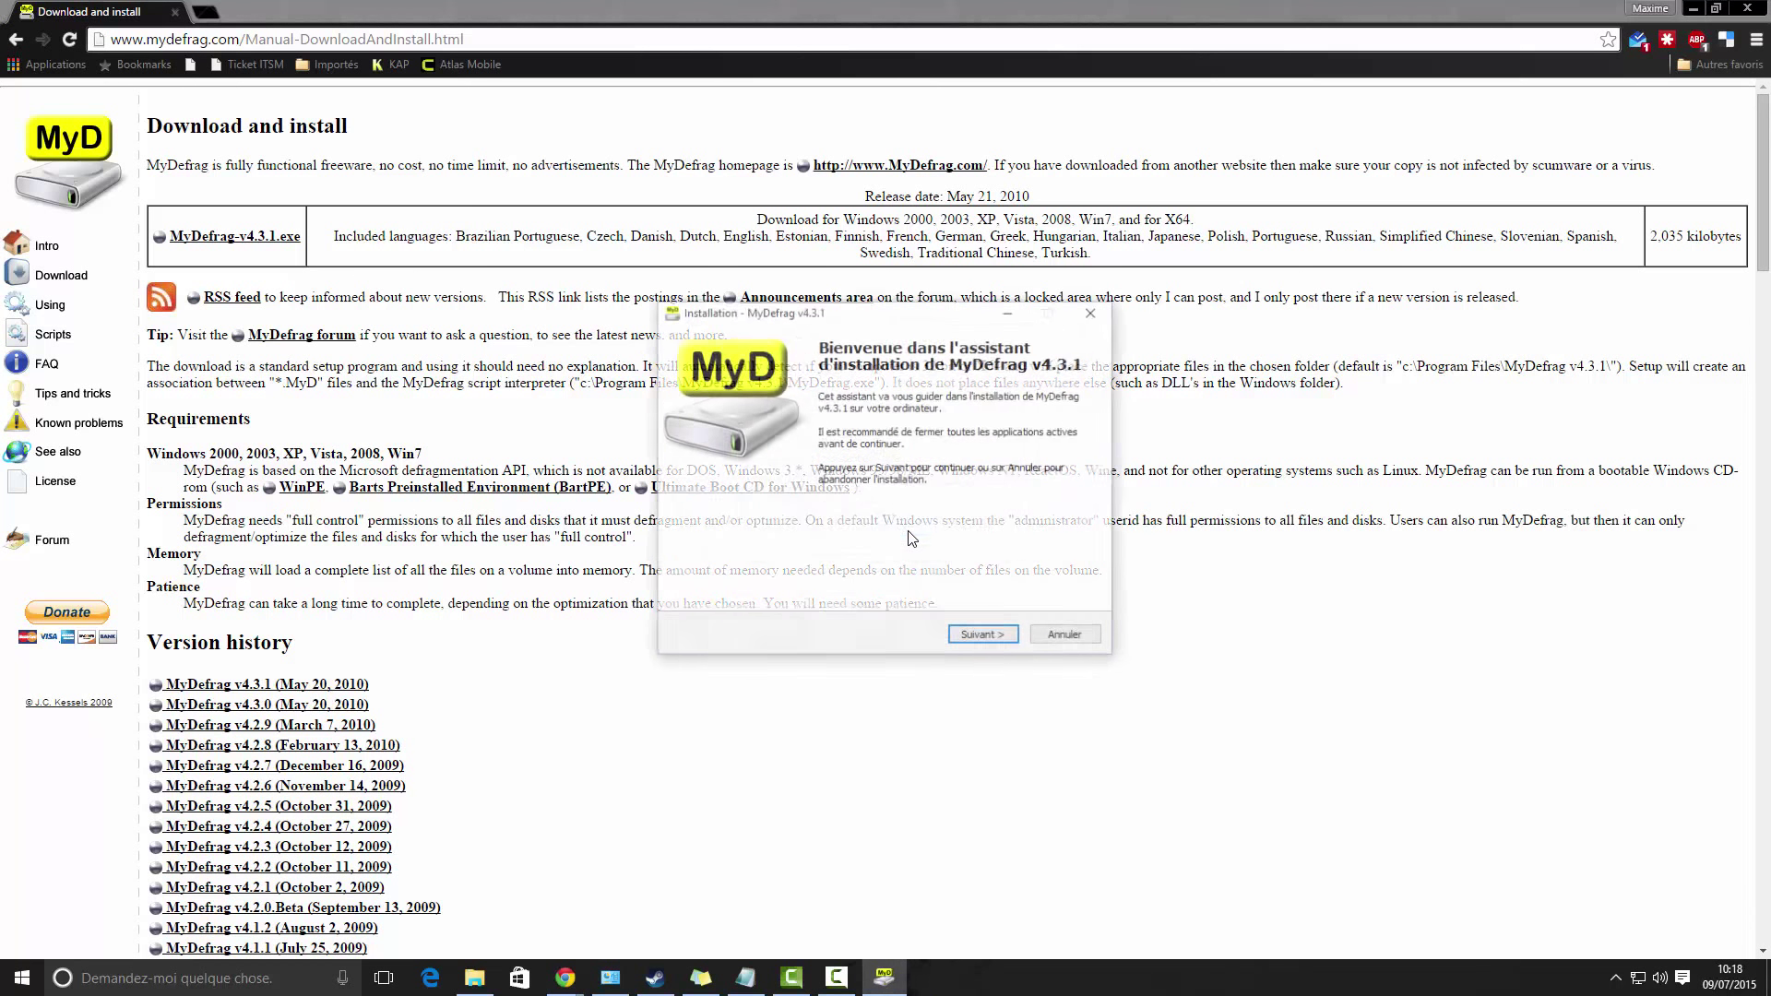
left_click(984, 636)
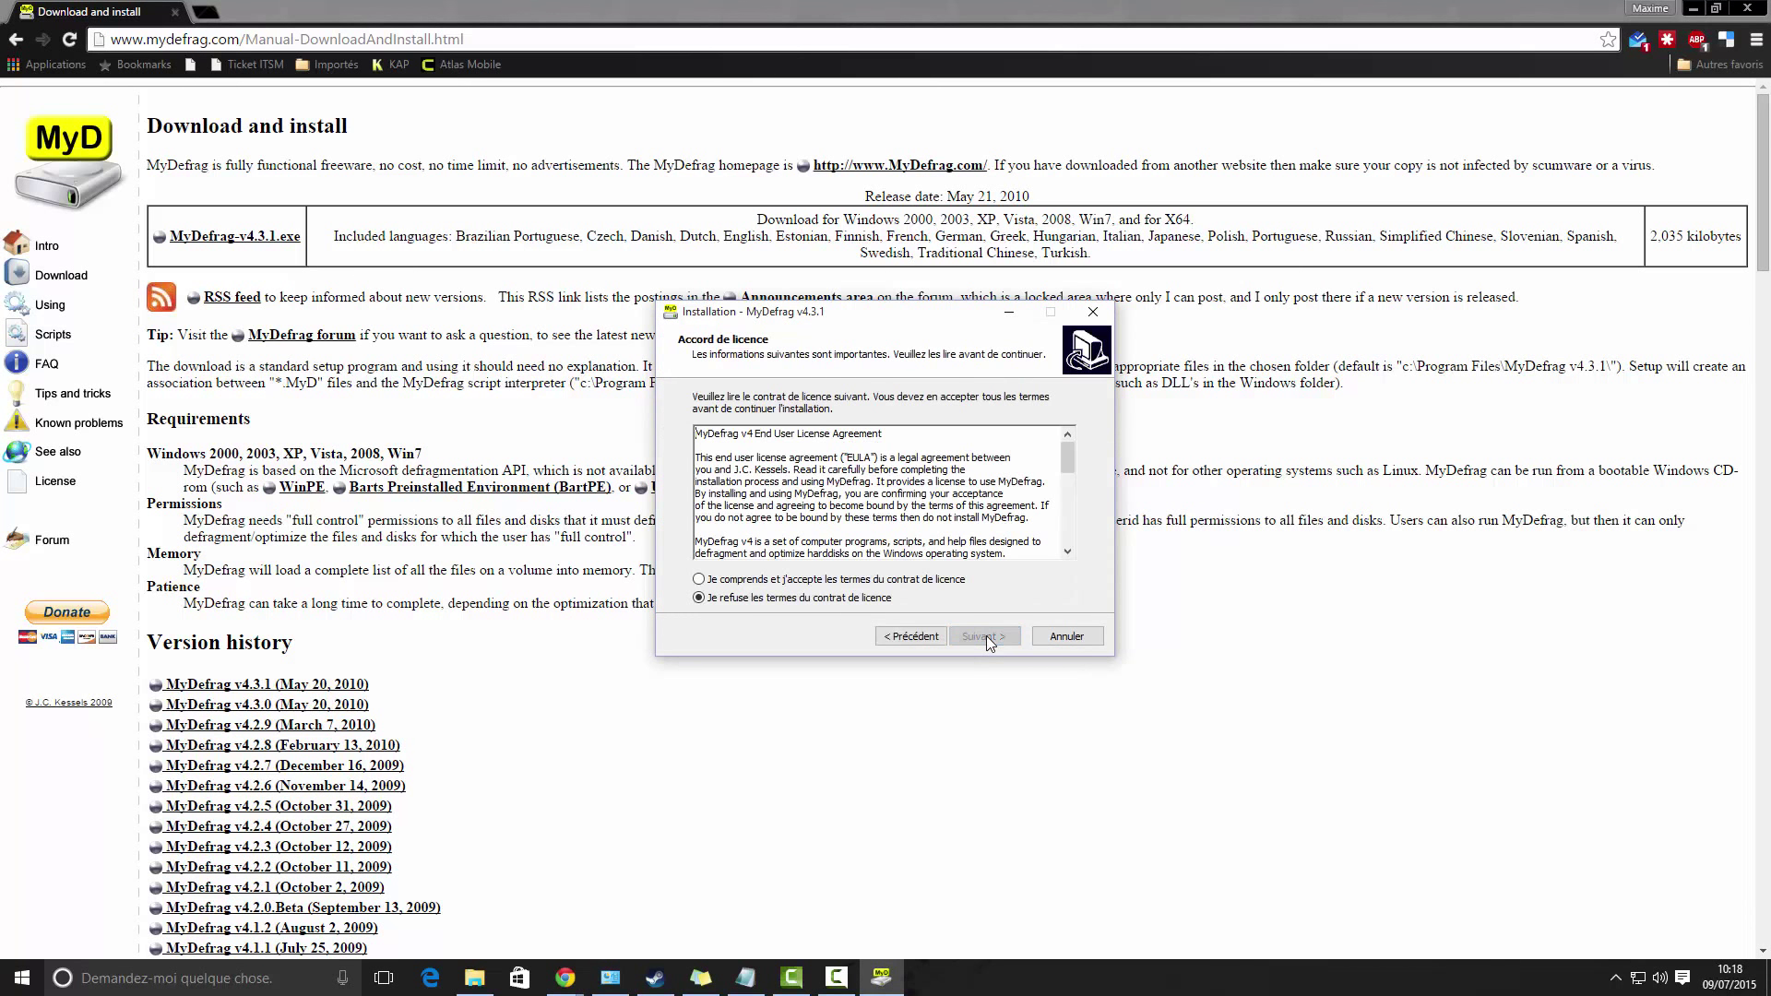
left_click(881, 581)
left_click(995, 642)
left_click(989, 642)
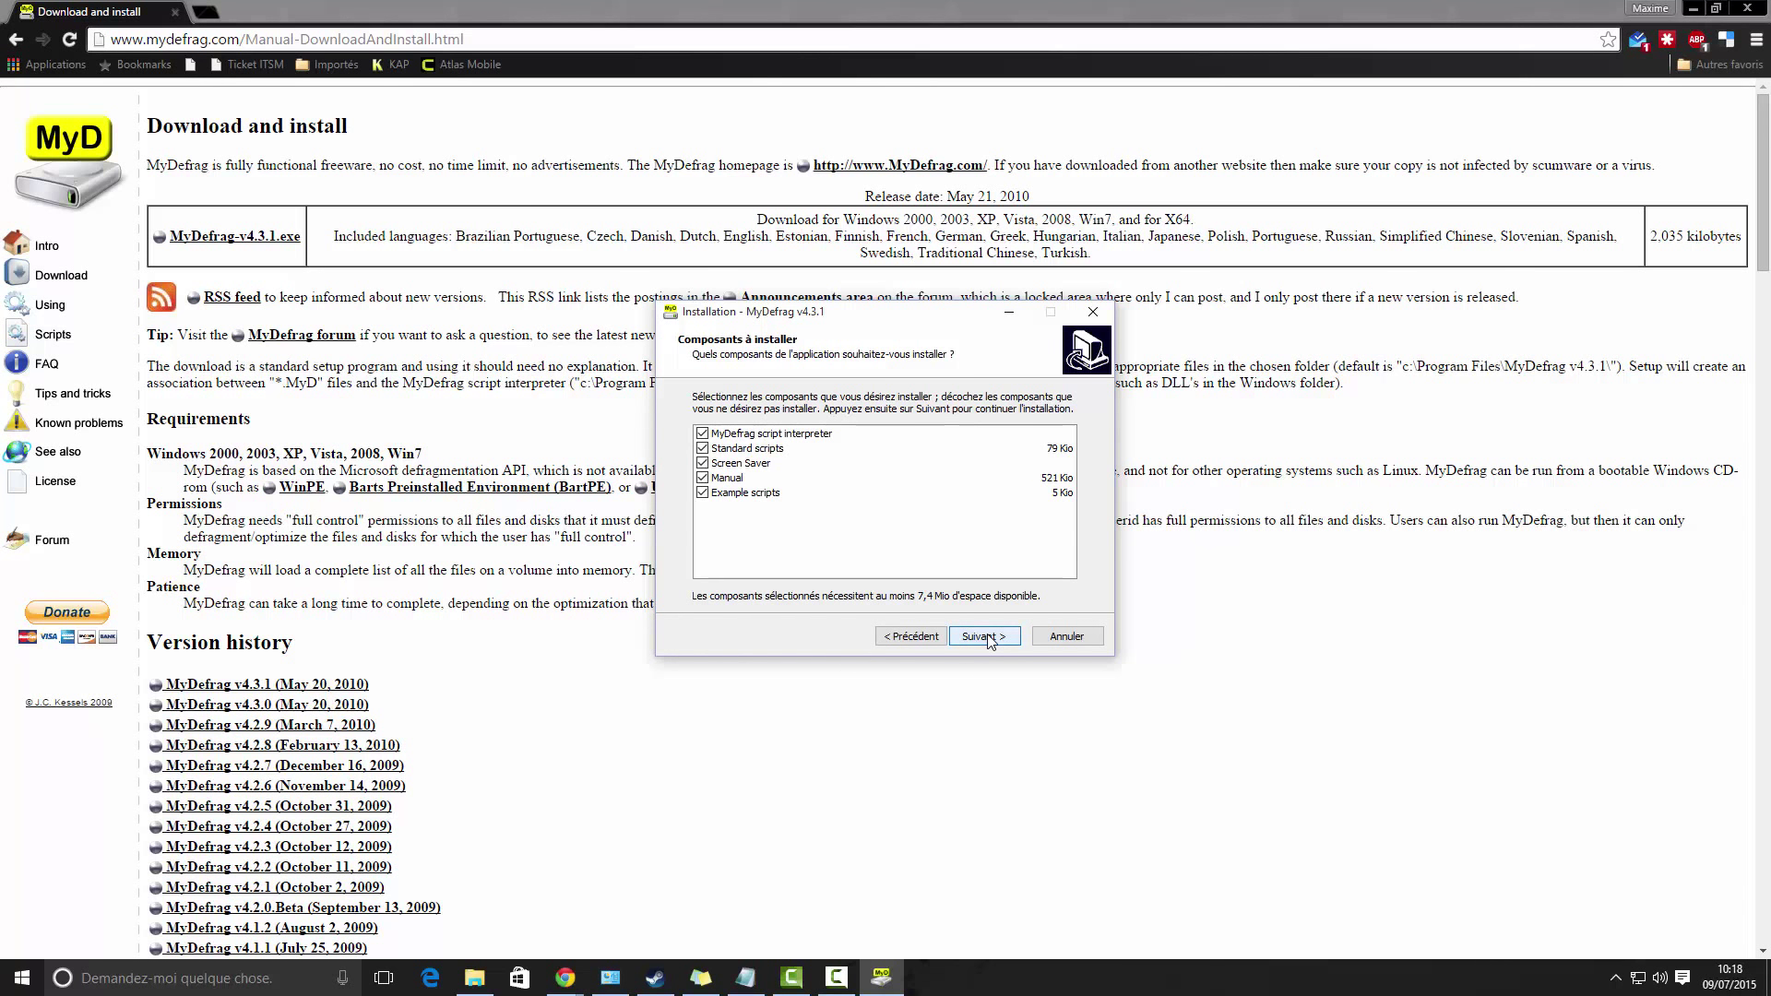
Step: Install MyDefrag v4.3.1 with all components and the default additional tasks, and finish the setup wizard
left_click(988, 641)
left_click(988, 638)
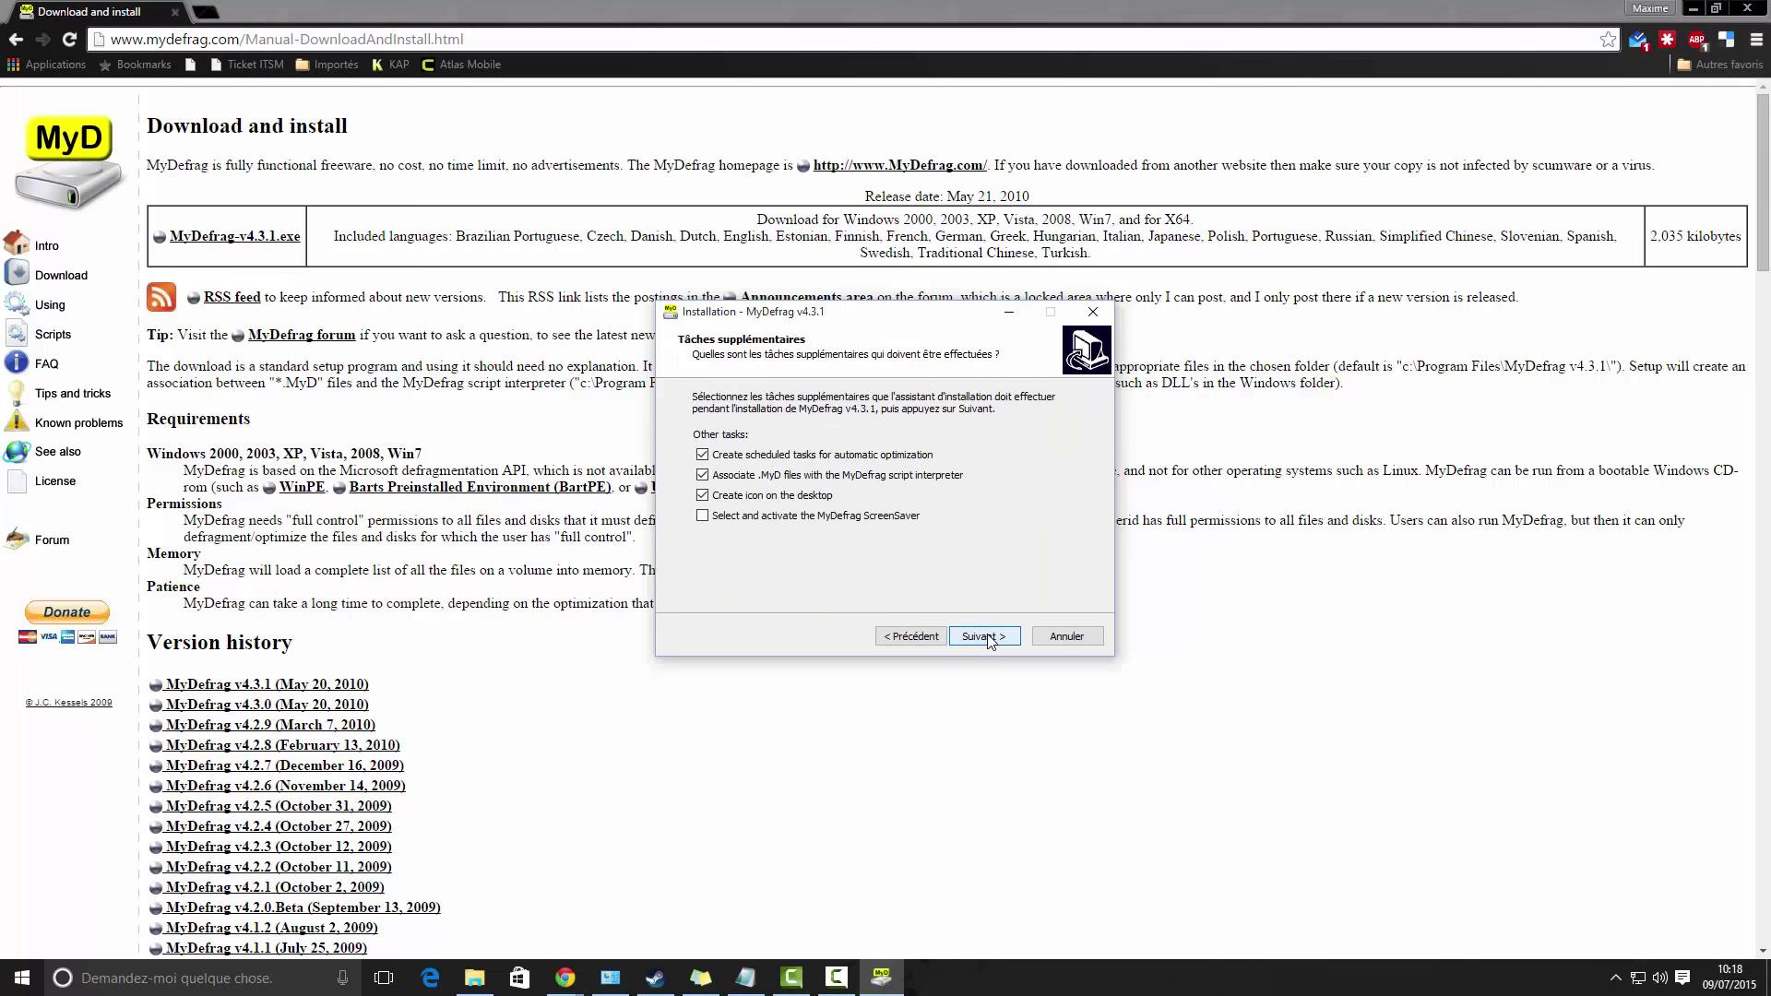
left_click(988, 638)
left_click(987, 638)
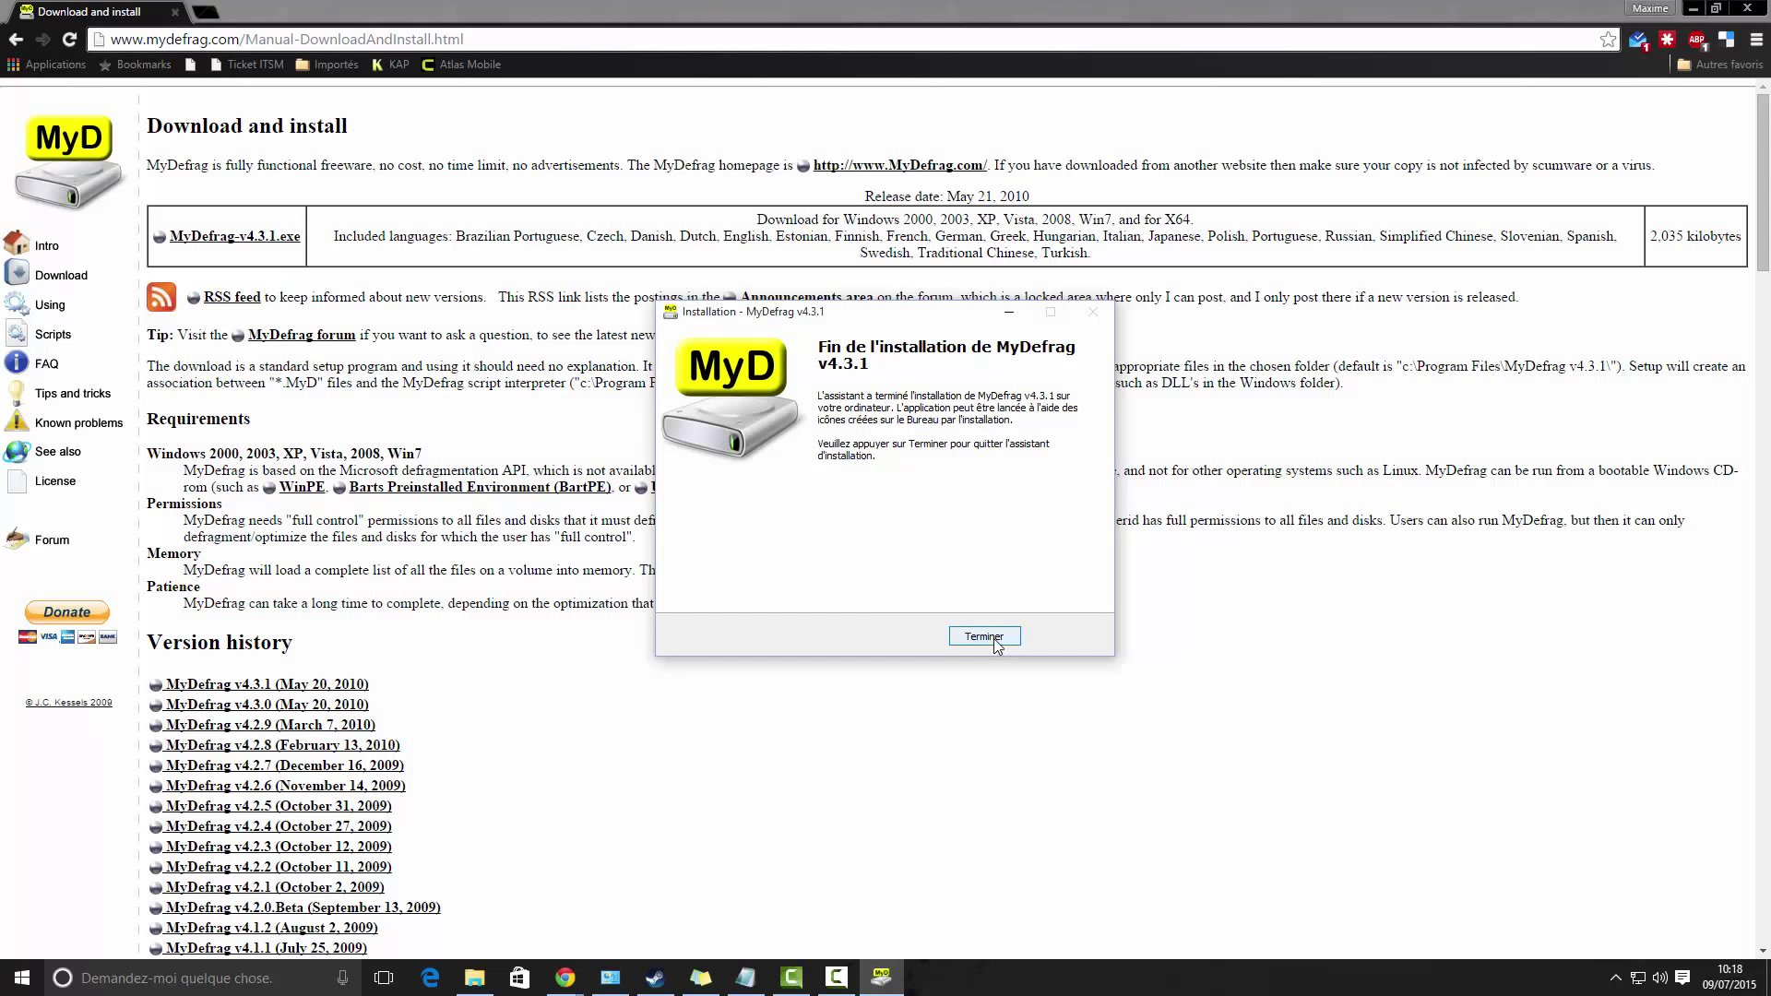
left_click(994, 641)
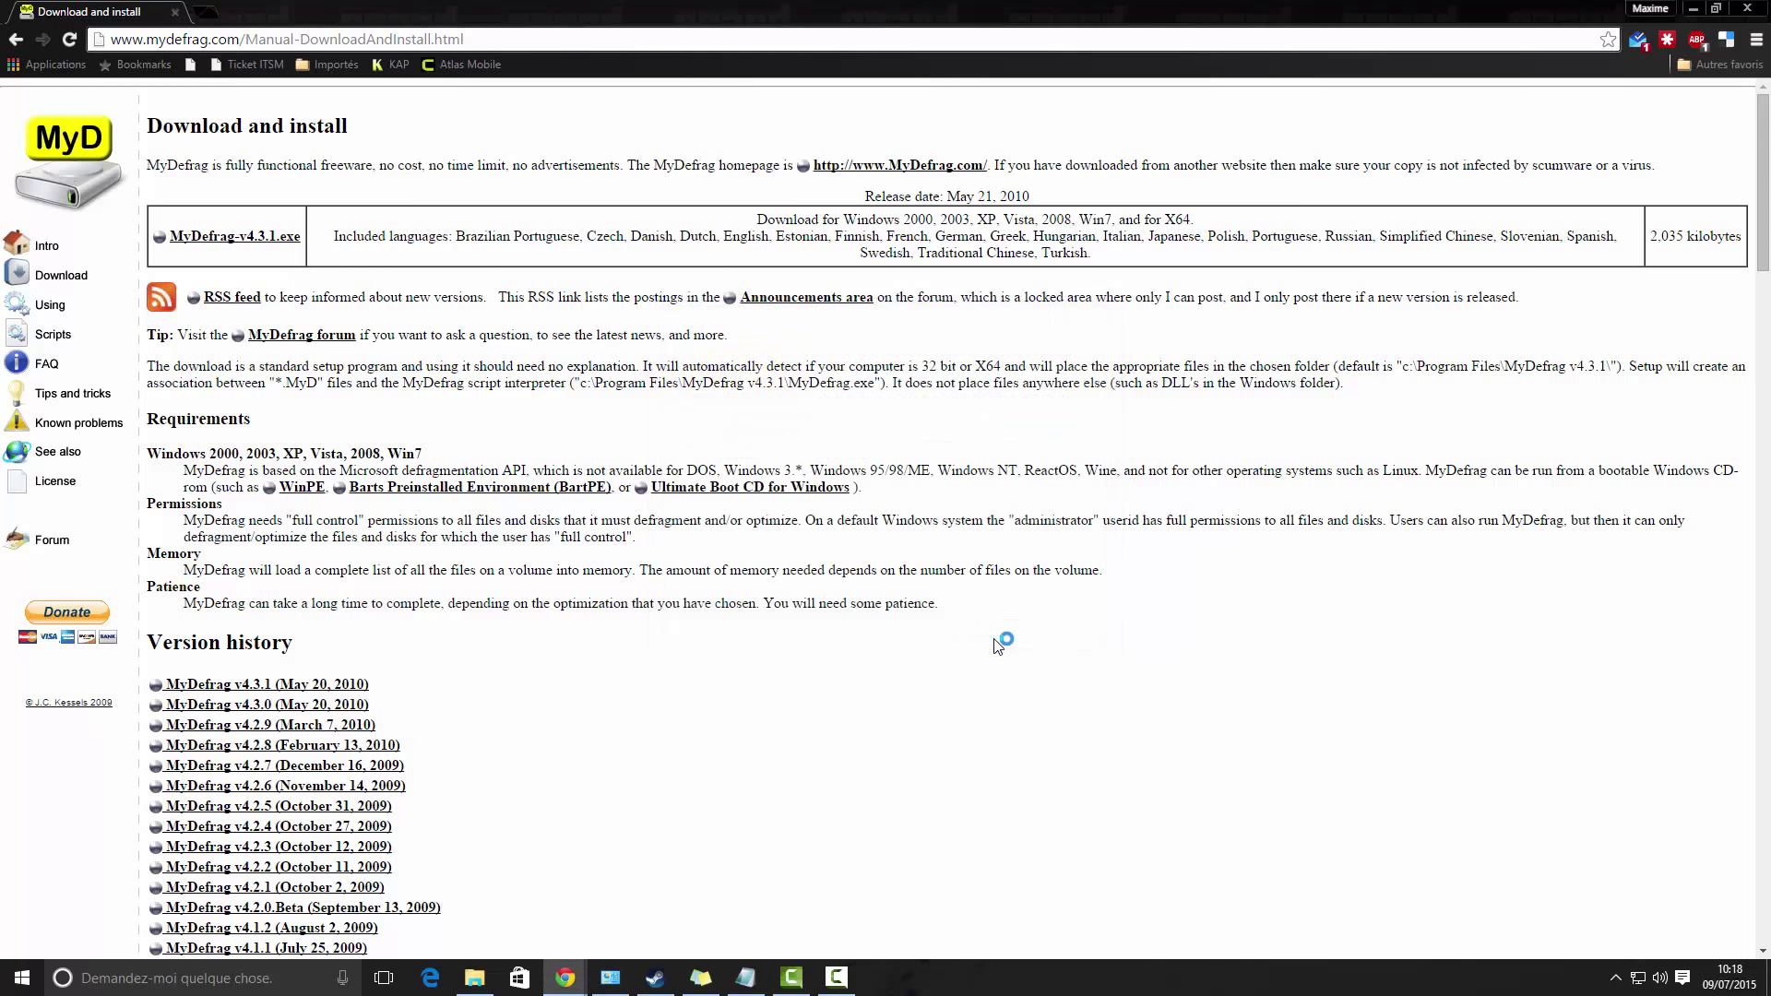
Step: Minimize the browser and launch MyDefrag from its desktop shortcut
left_click(1696, 9)
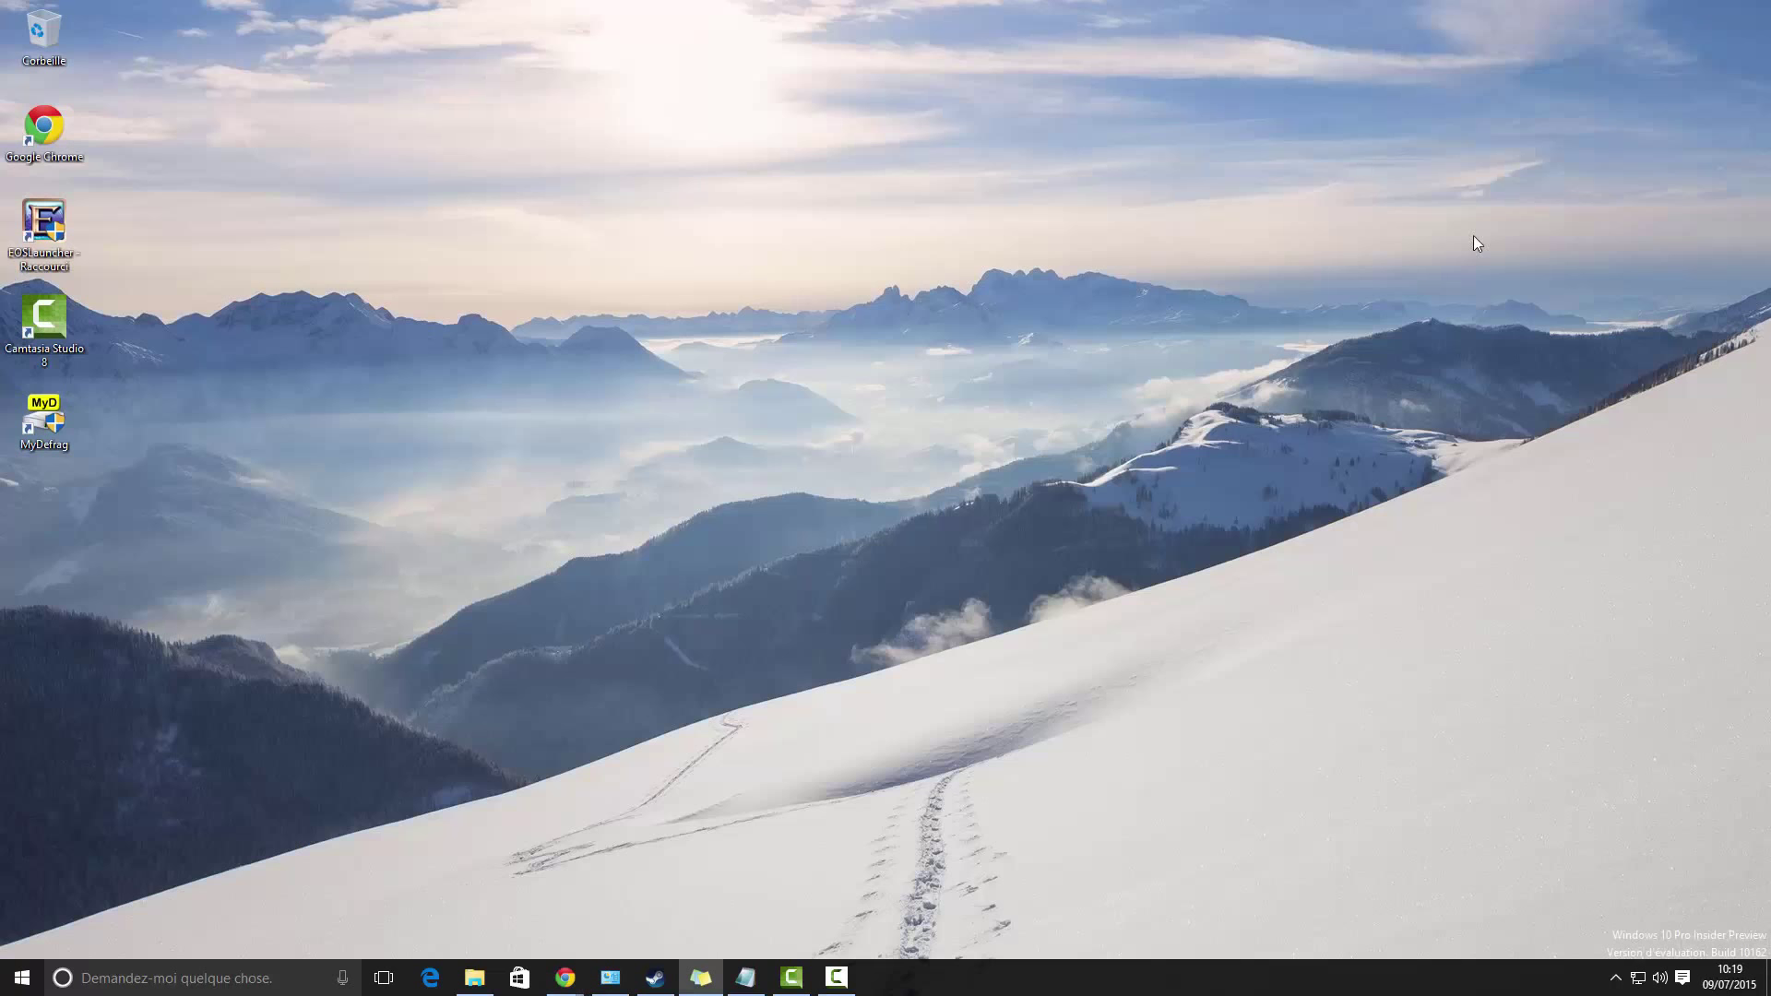
double_click(38, 419)
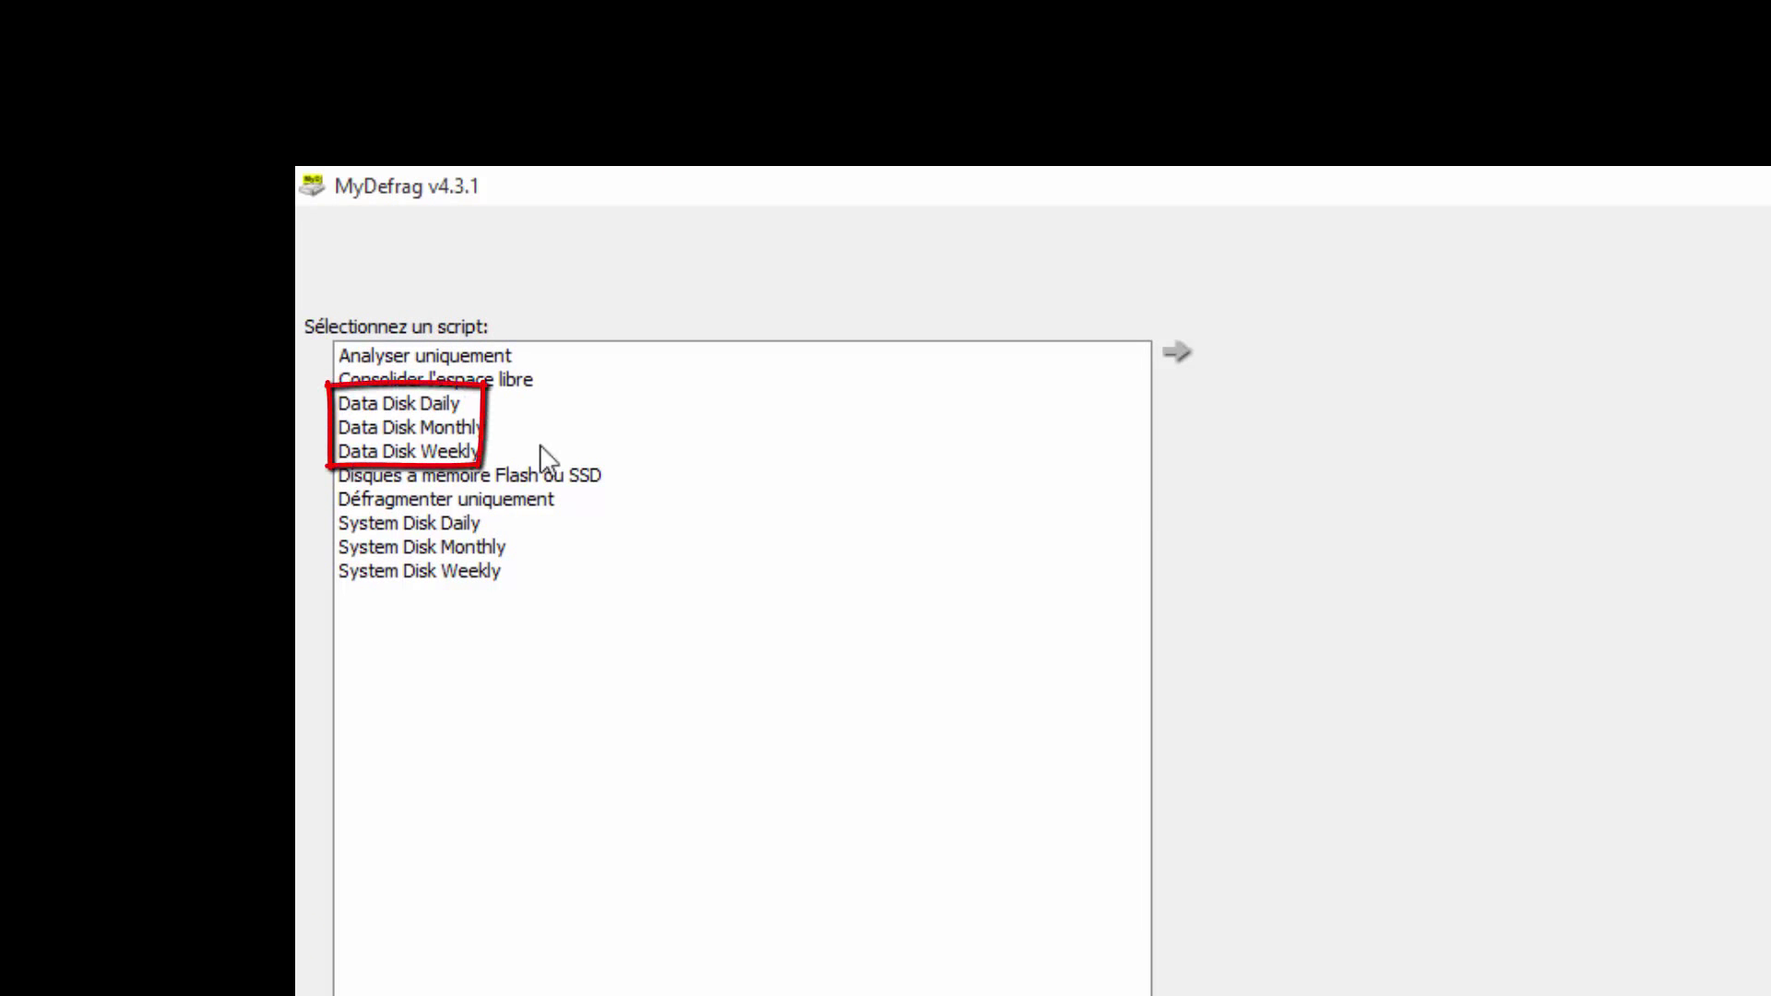
Step: Look through the Data Disk scripts (Daily, Monthly, Weekly) and the System Disk scripts with their descriptions
left_click(457, 406)
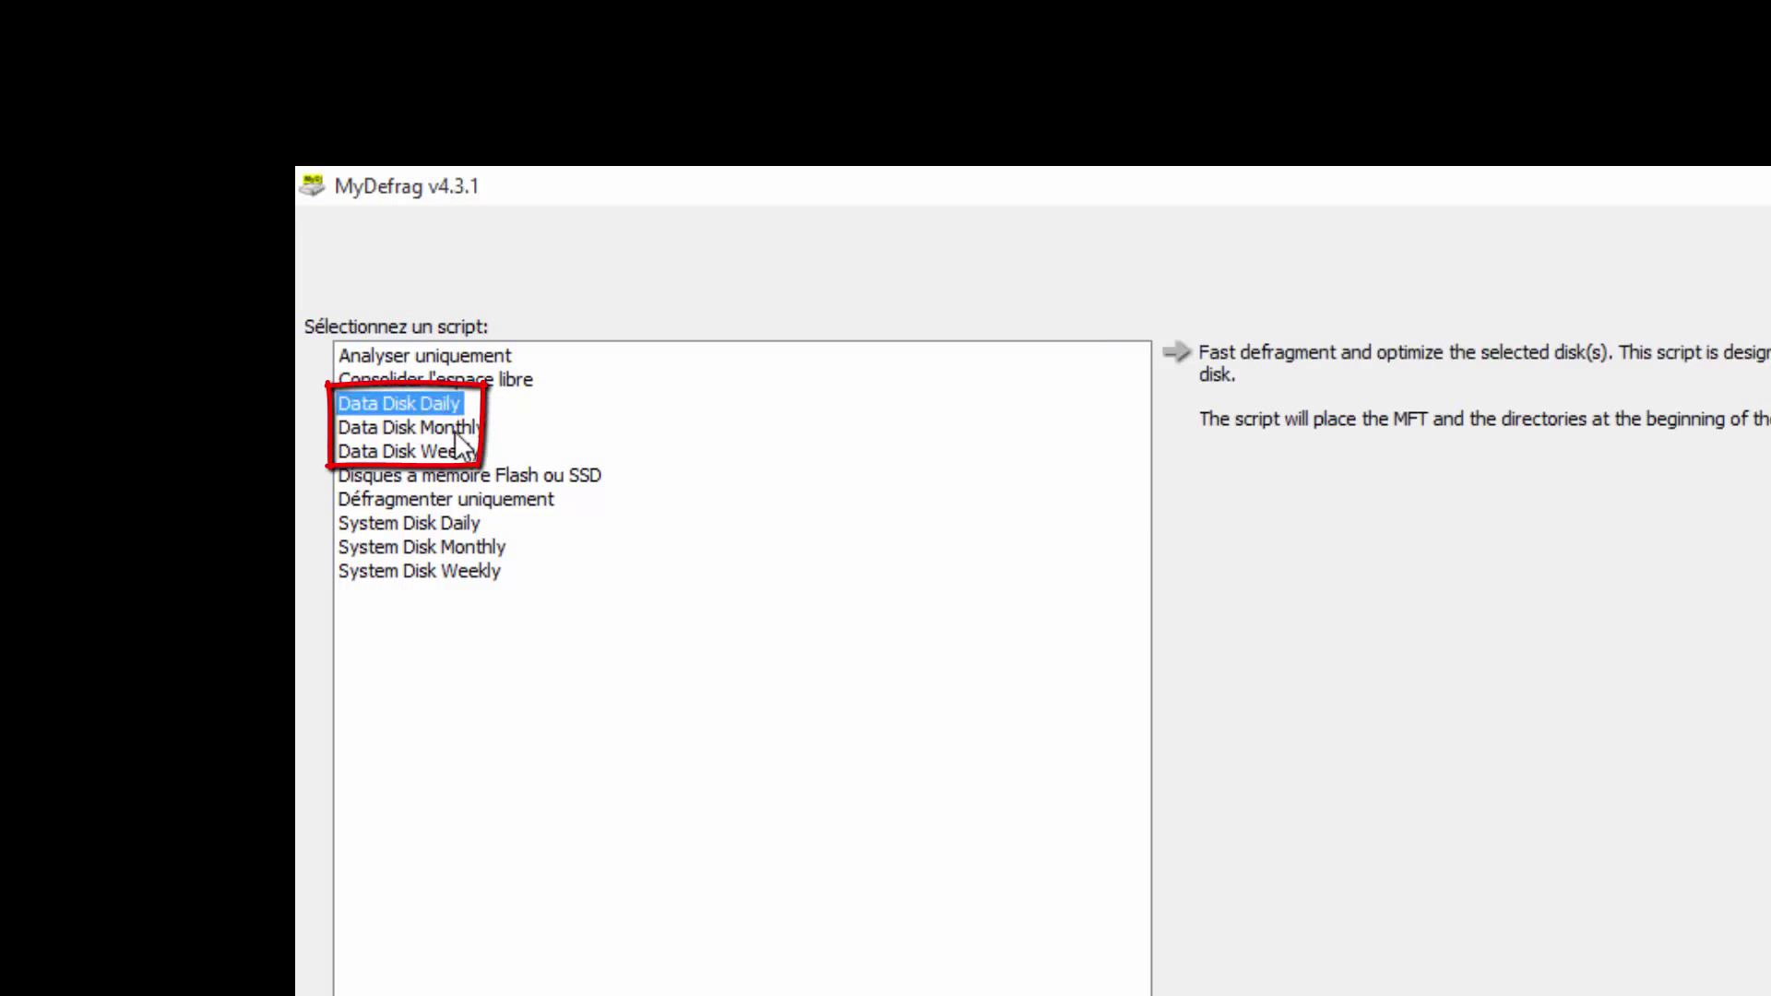
left_click(456, 432)
left_click(464, 452)
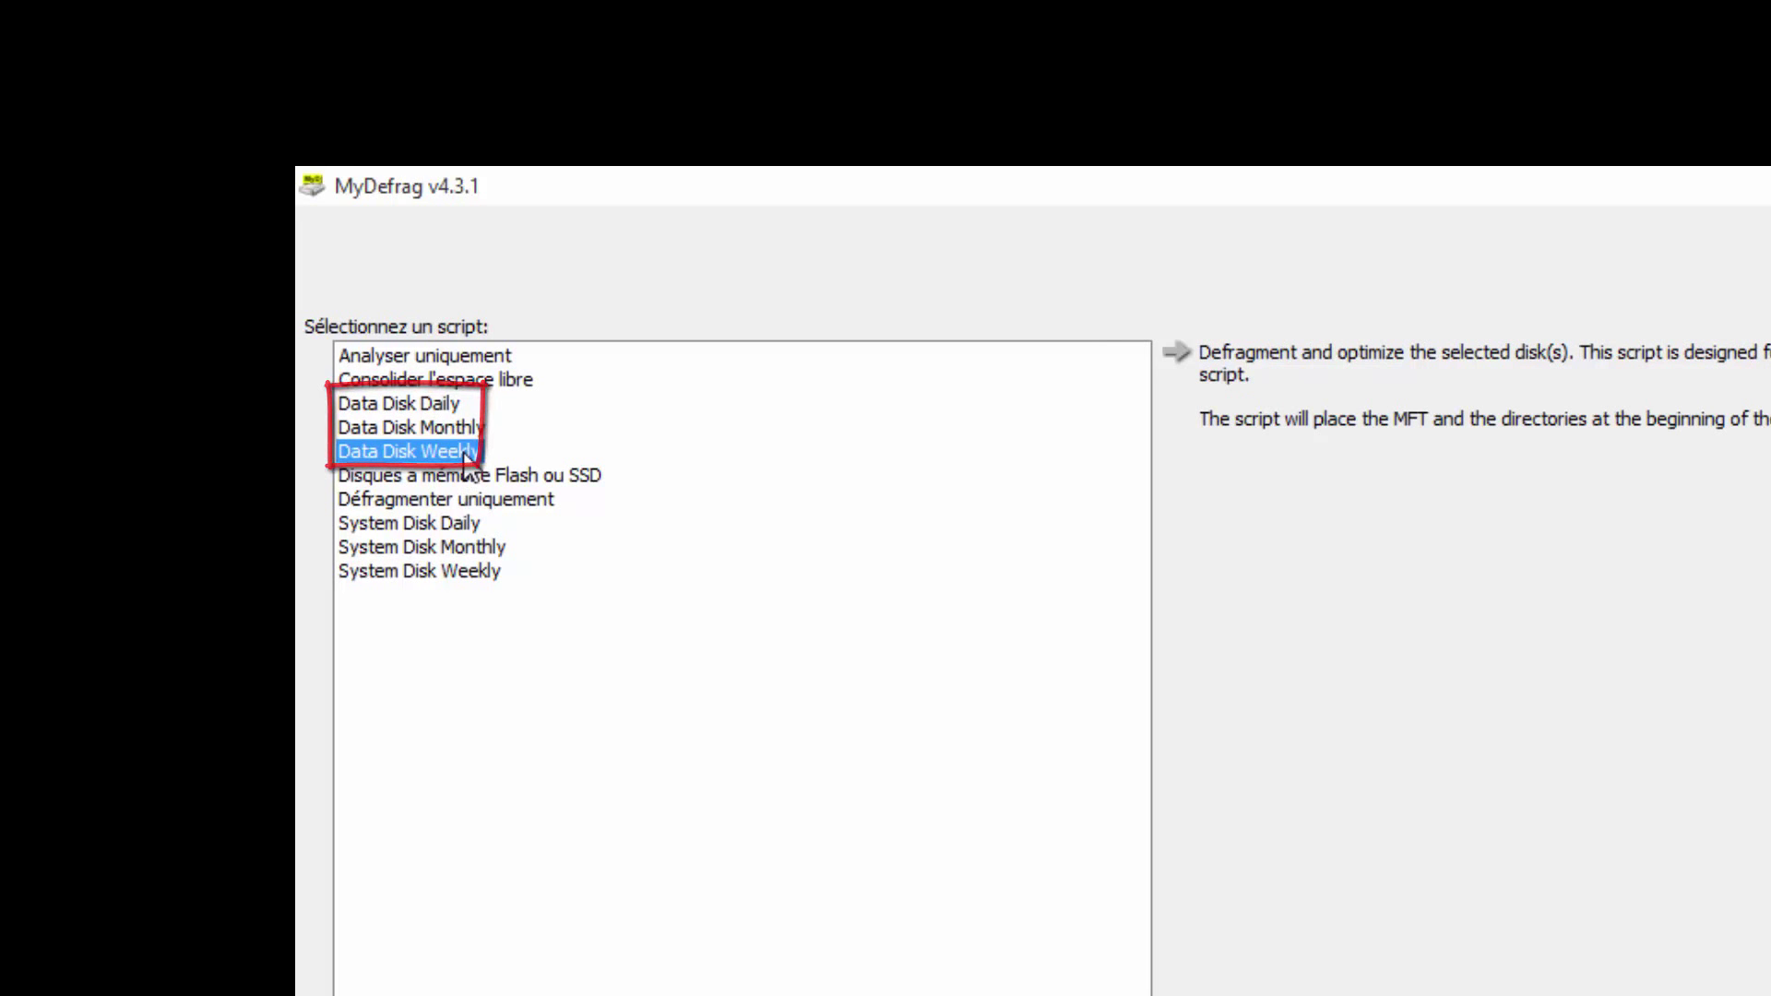
left_click(451, 522)
left_click(458, 549)
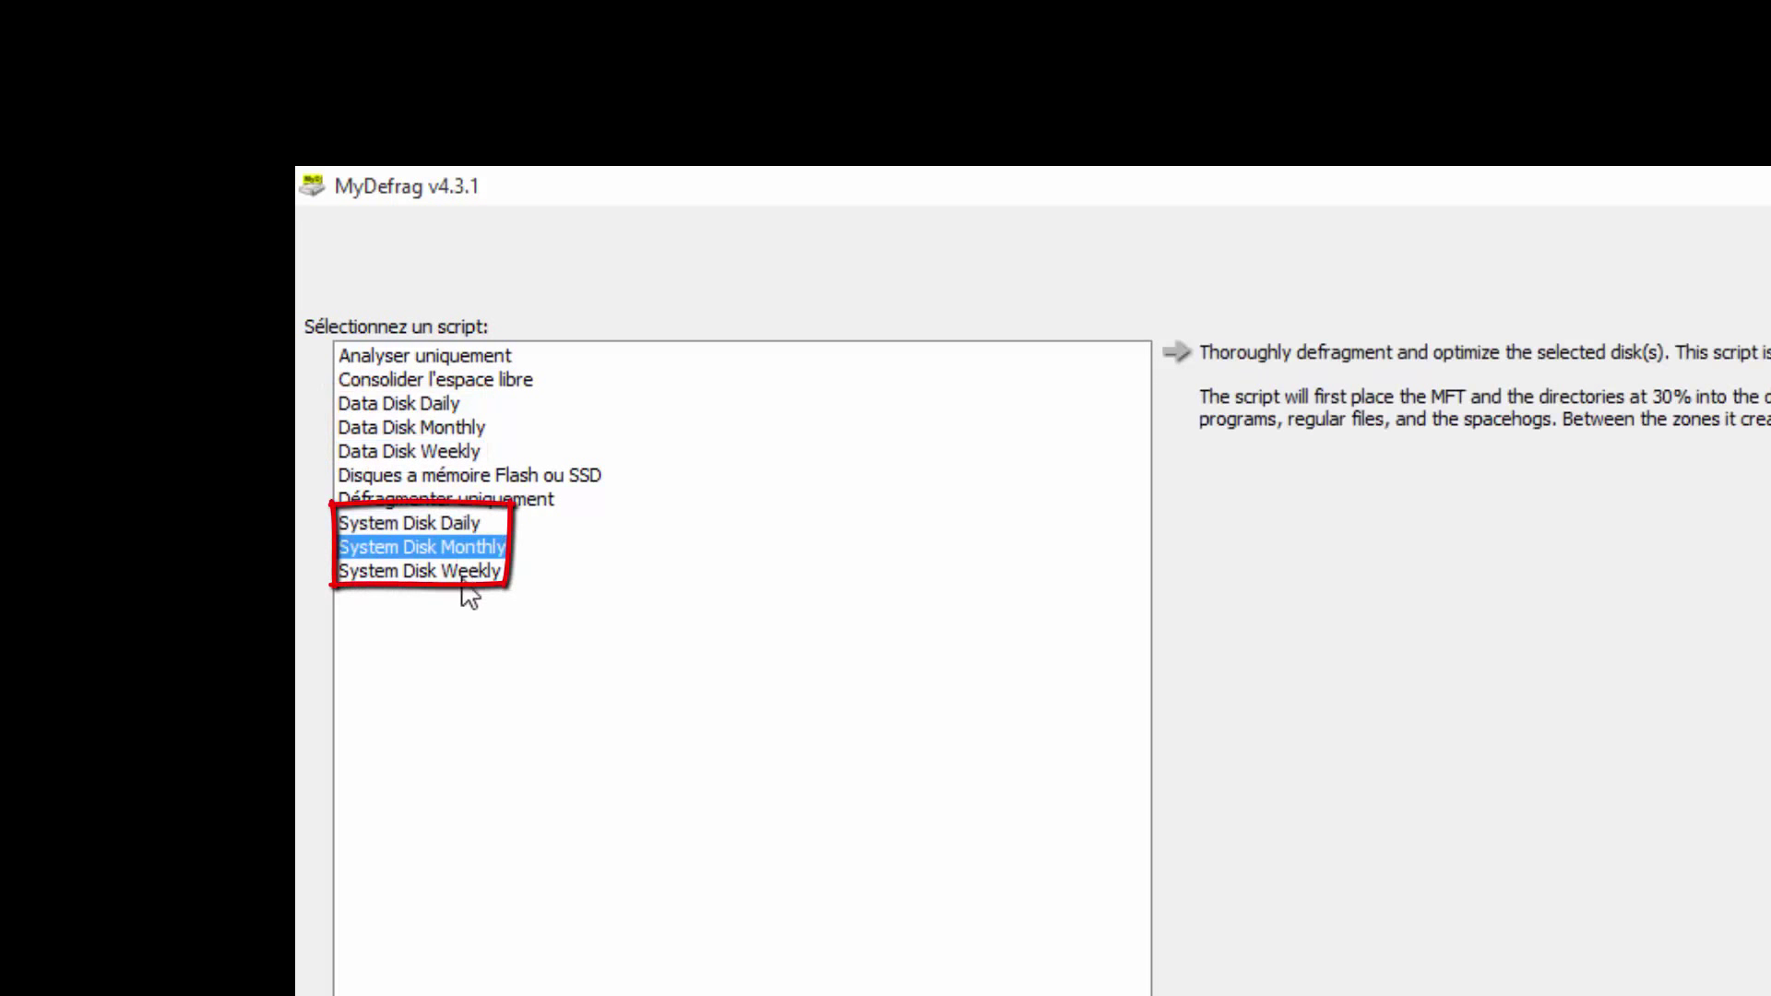
left_click(479, 572)
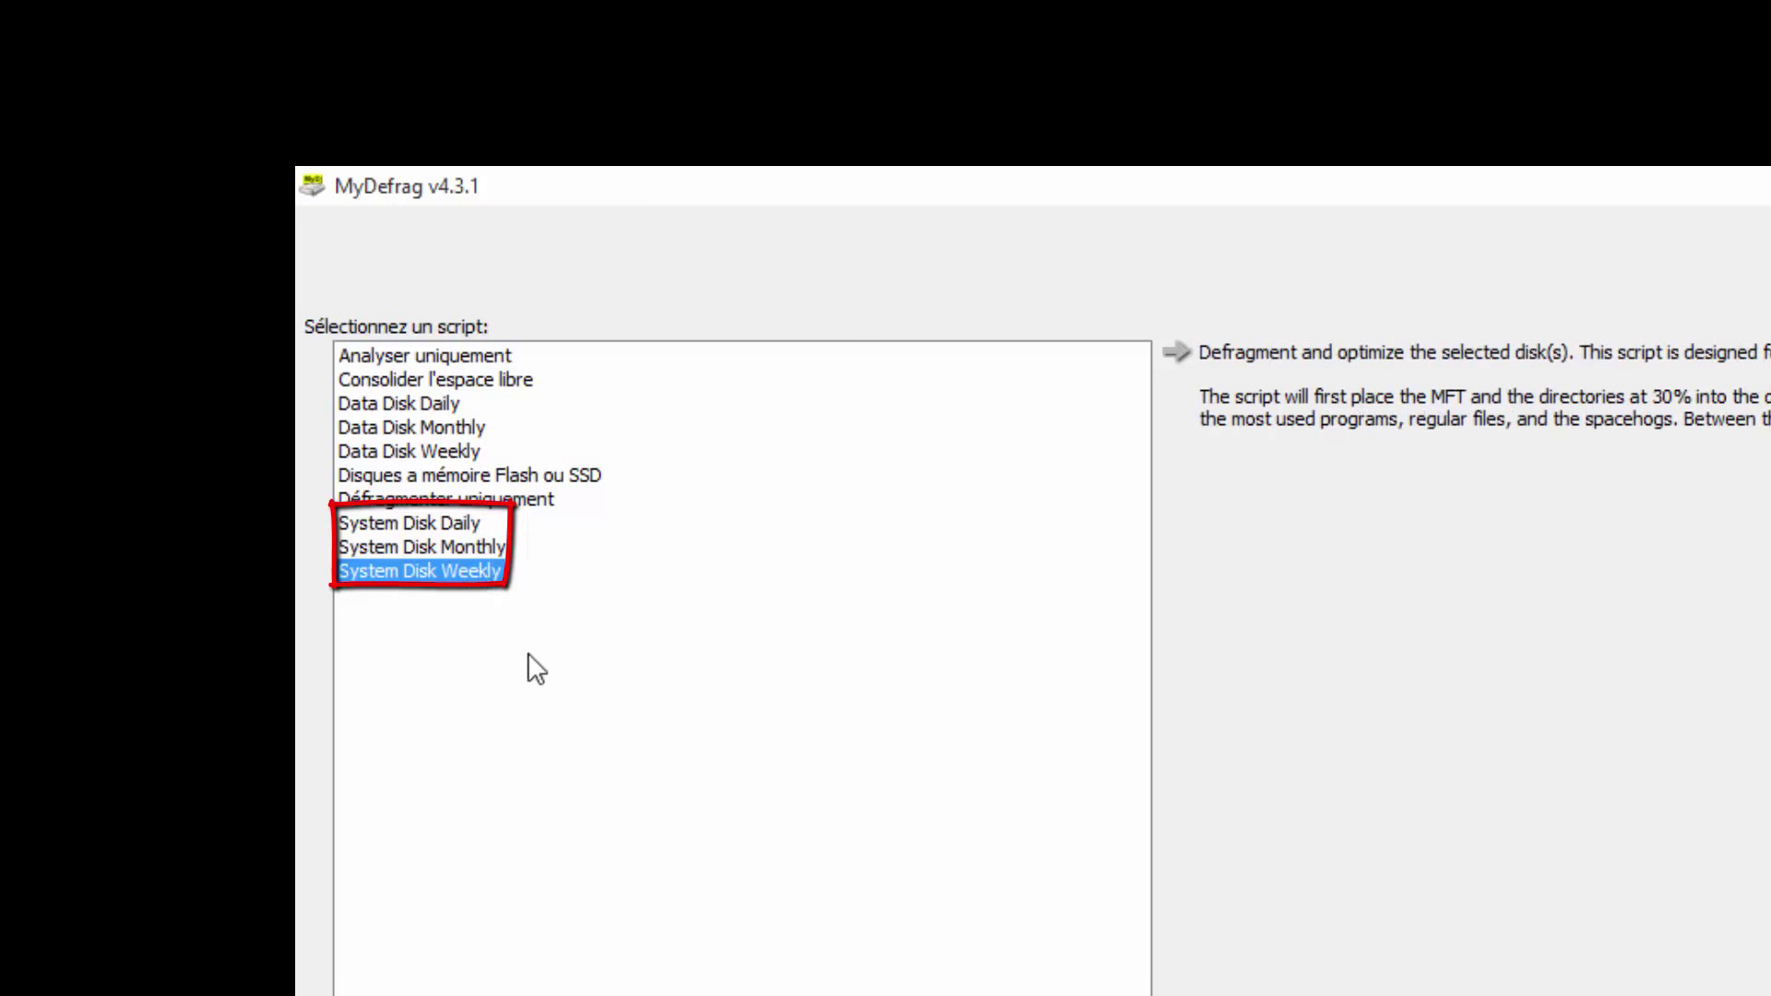
left_click(553, 684)
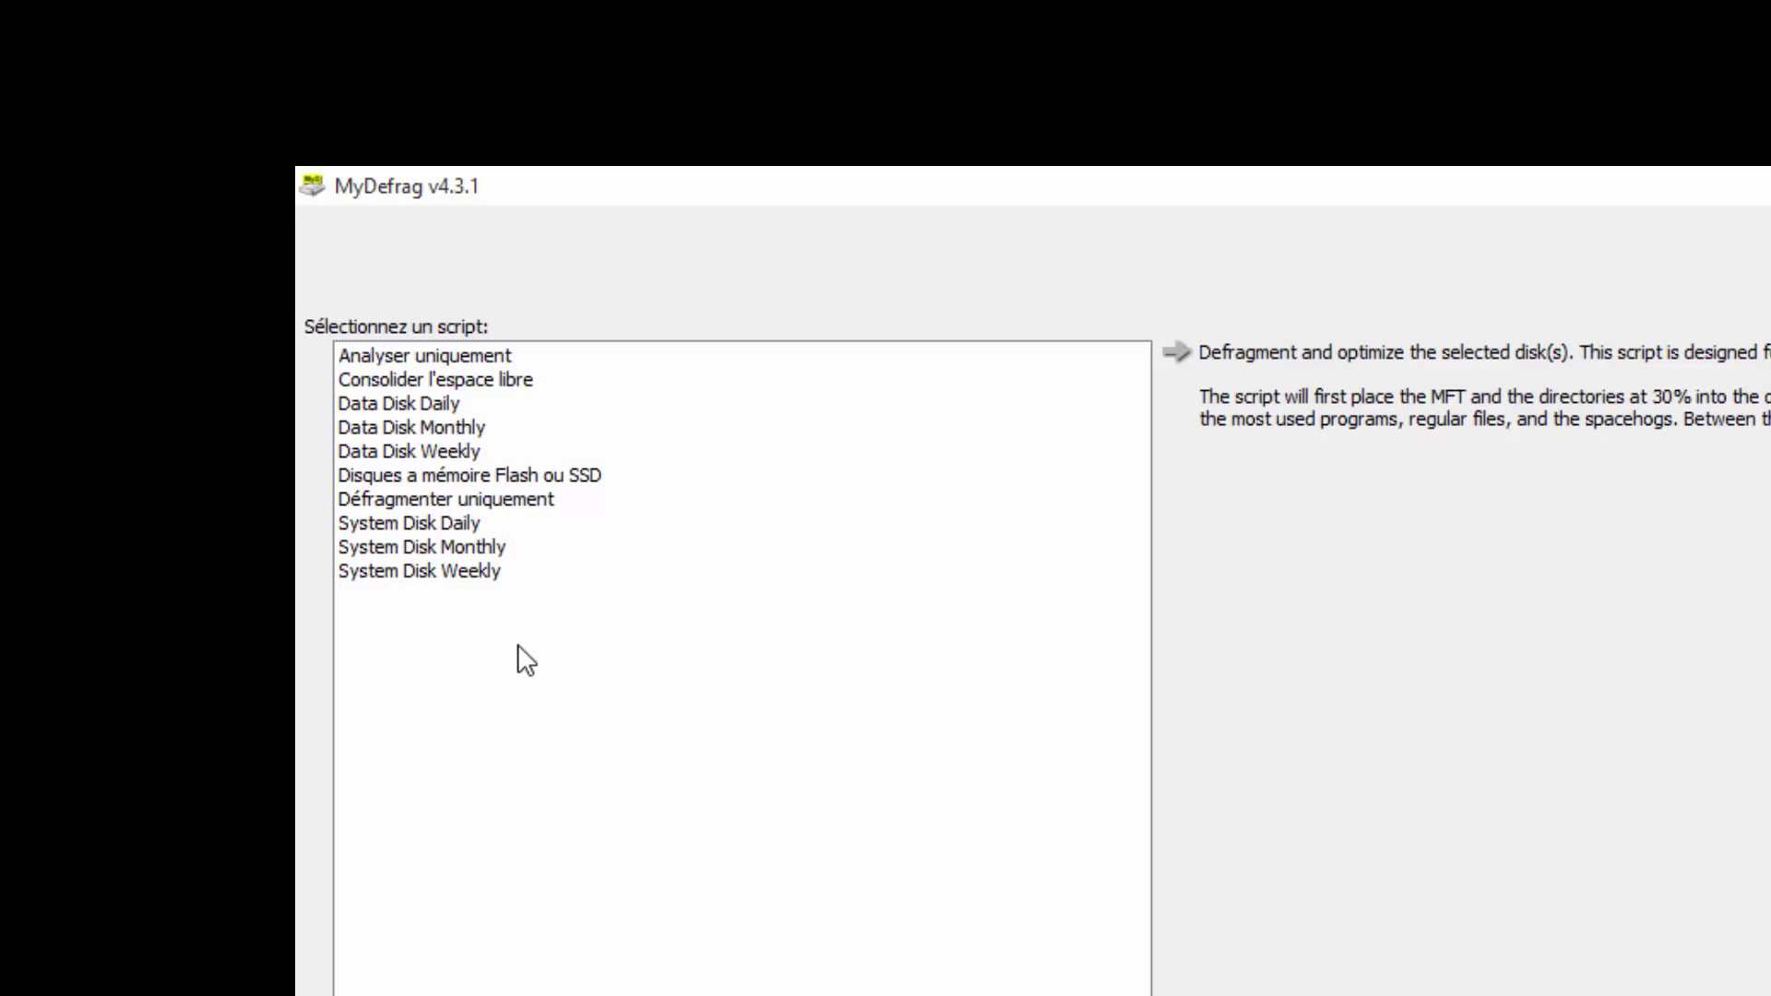
Step: Compare the descriptions of the System Disk Monthly, Weekly and Daily scripts, finishing with System Disk Monthly selected
left_click(399, 546)
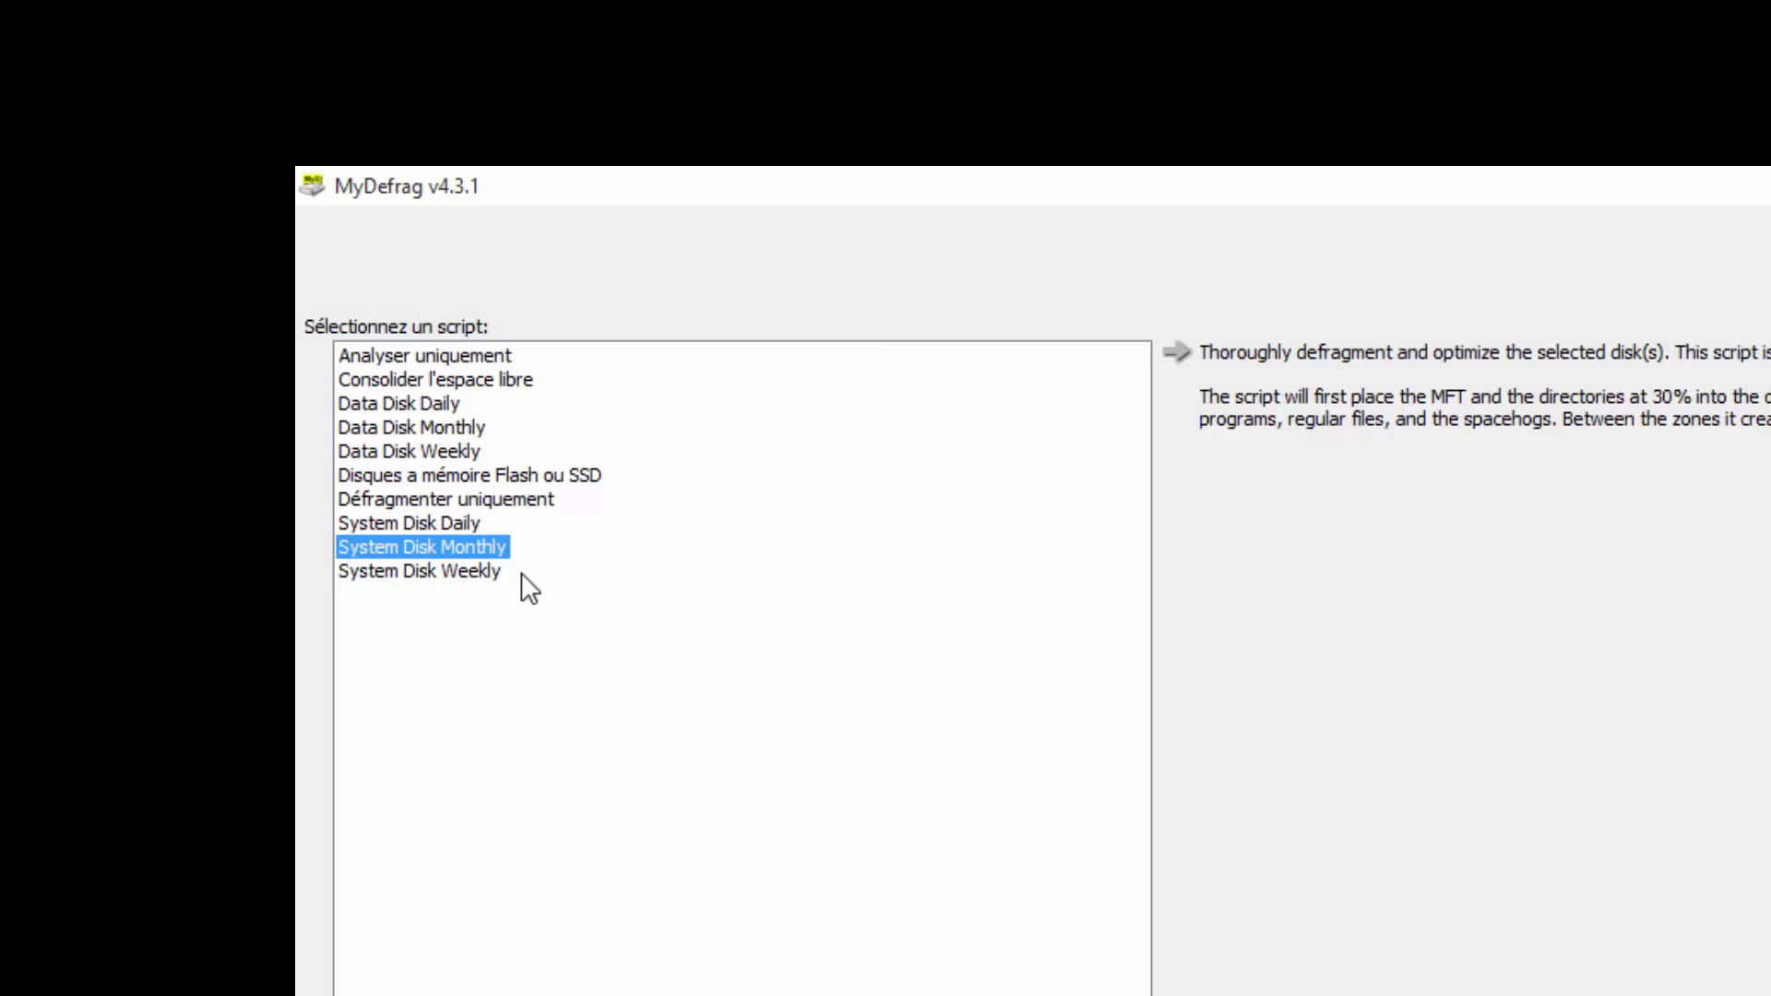
left_click(389, 572)
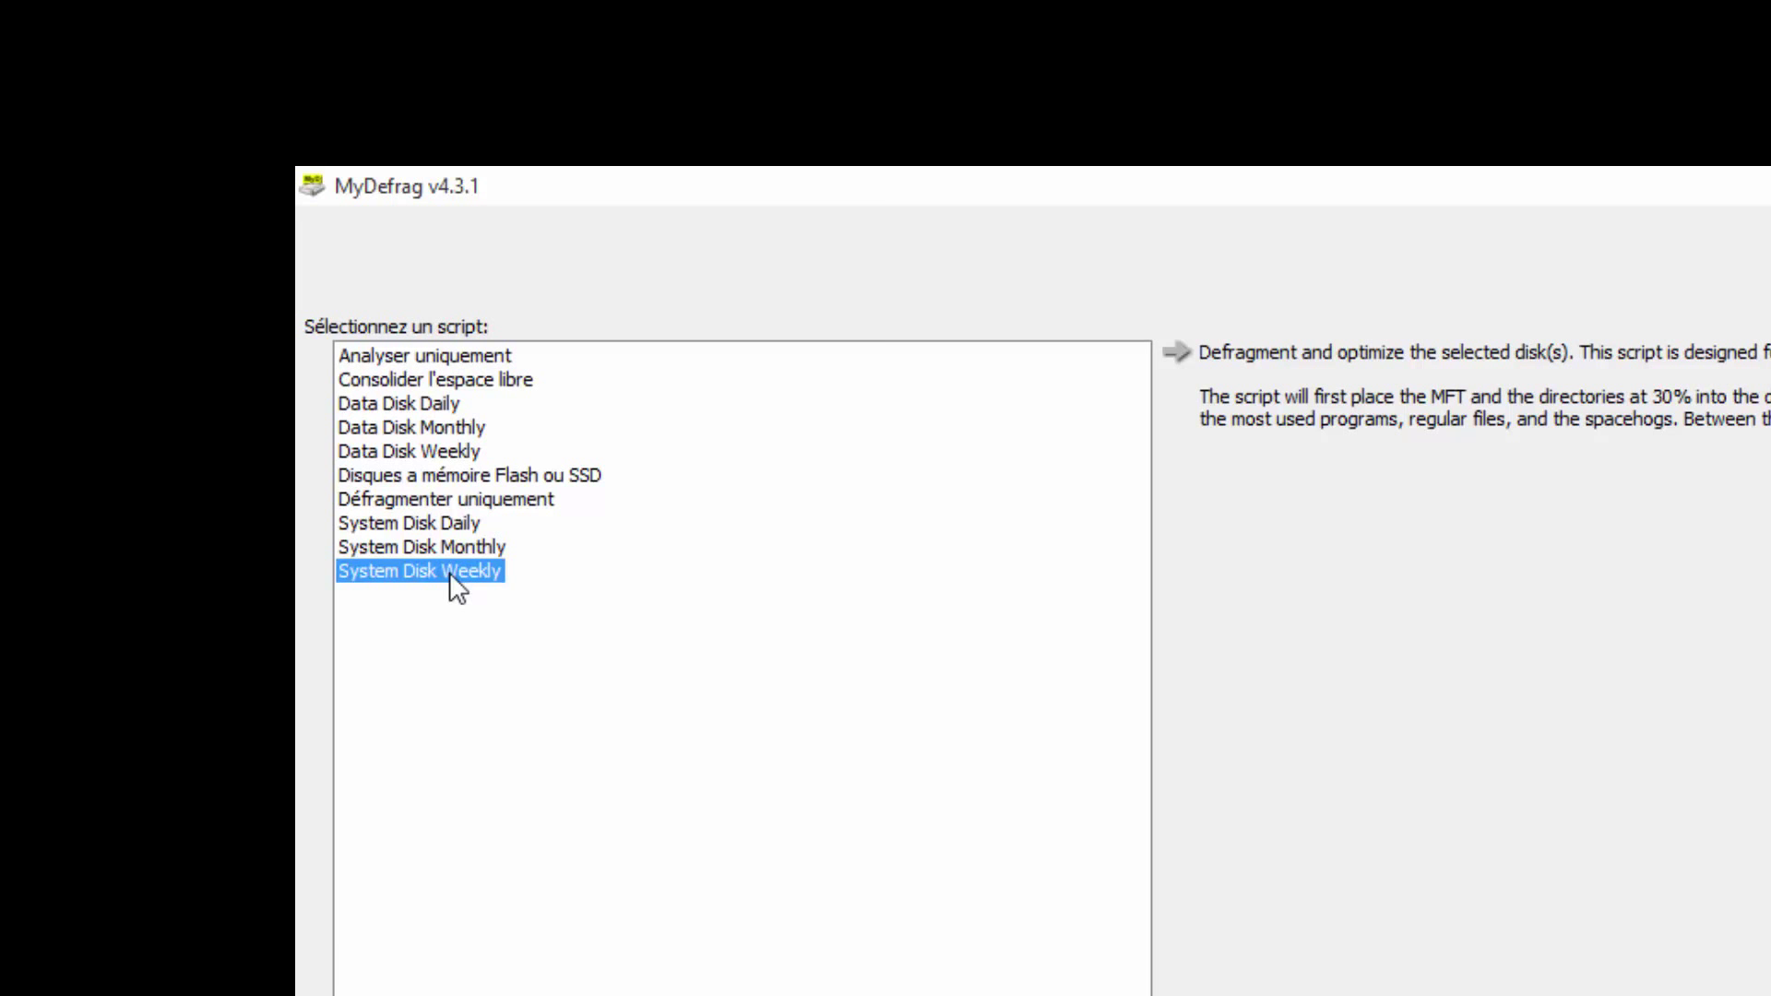
left_click(397, 526)
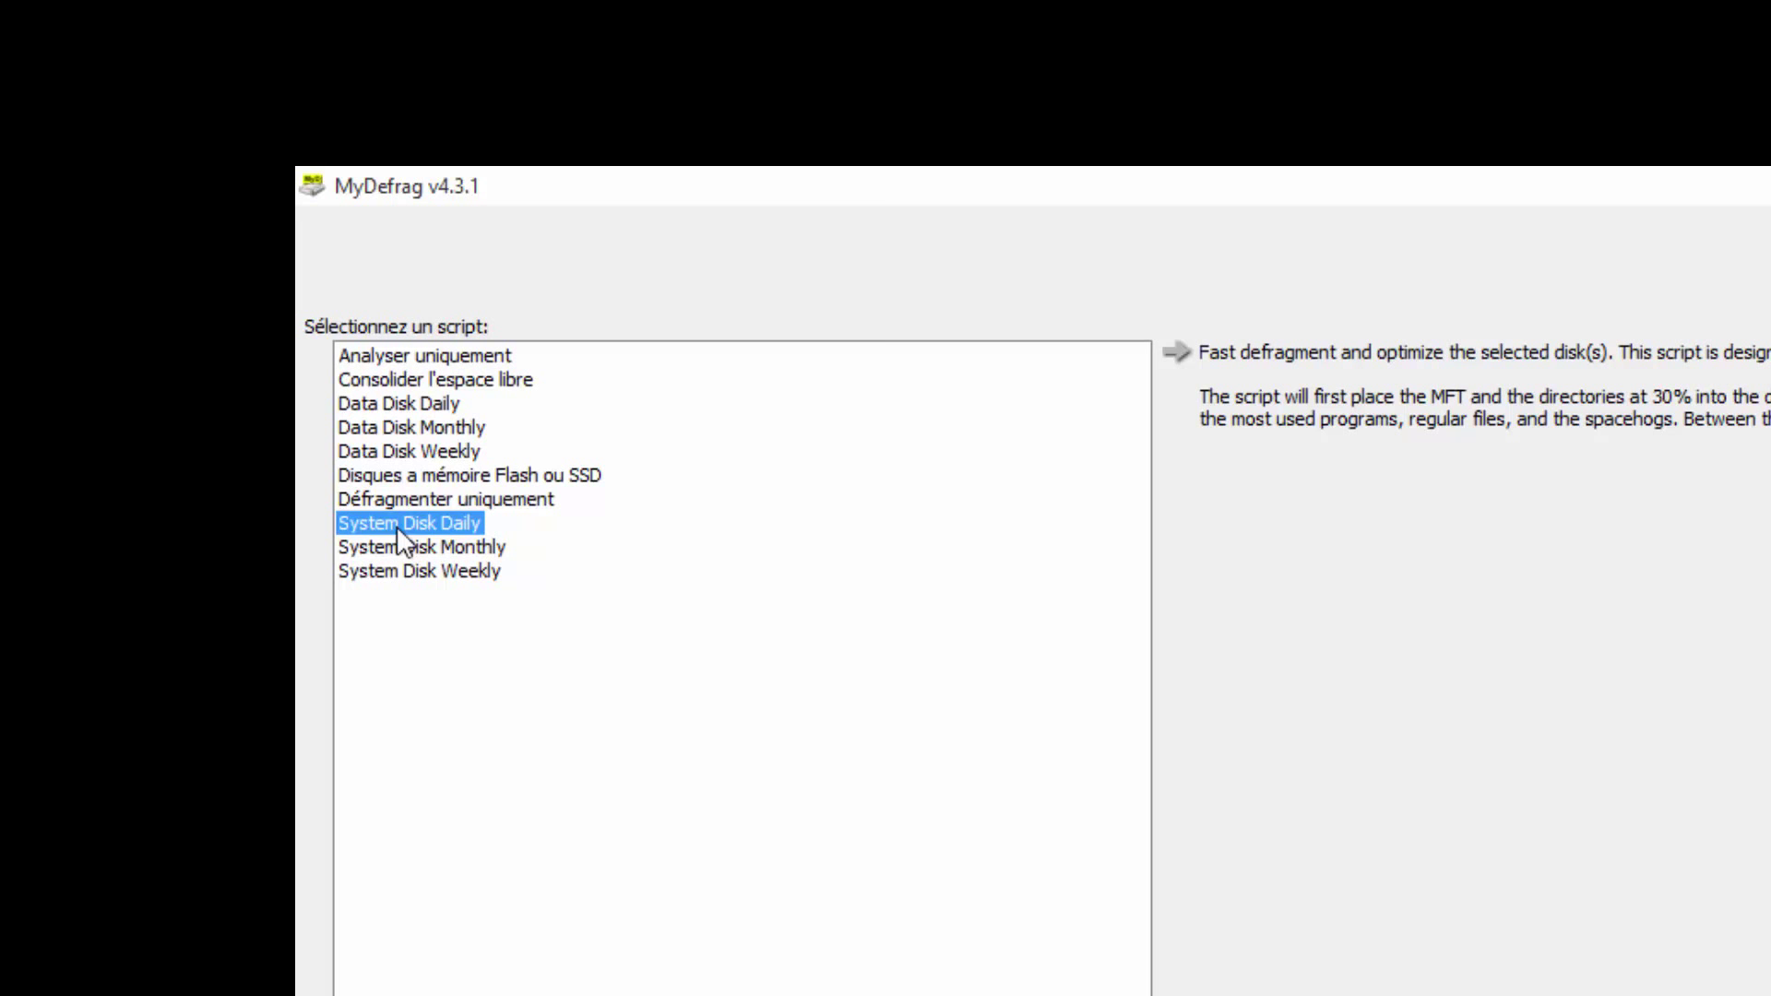
left_click(428, 548)
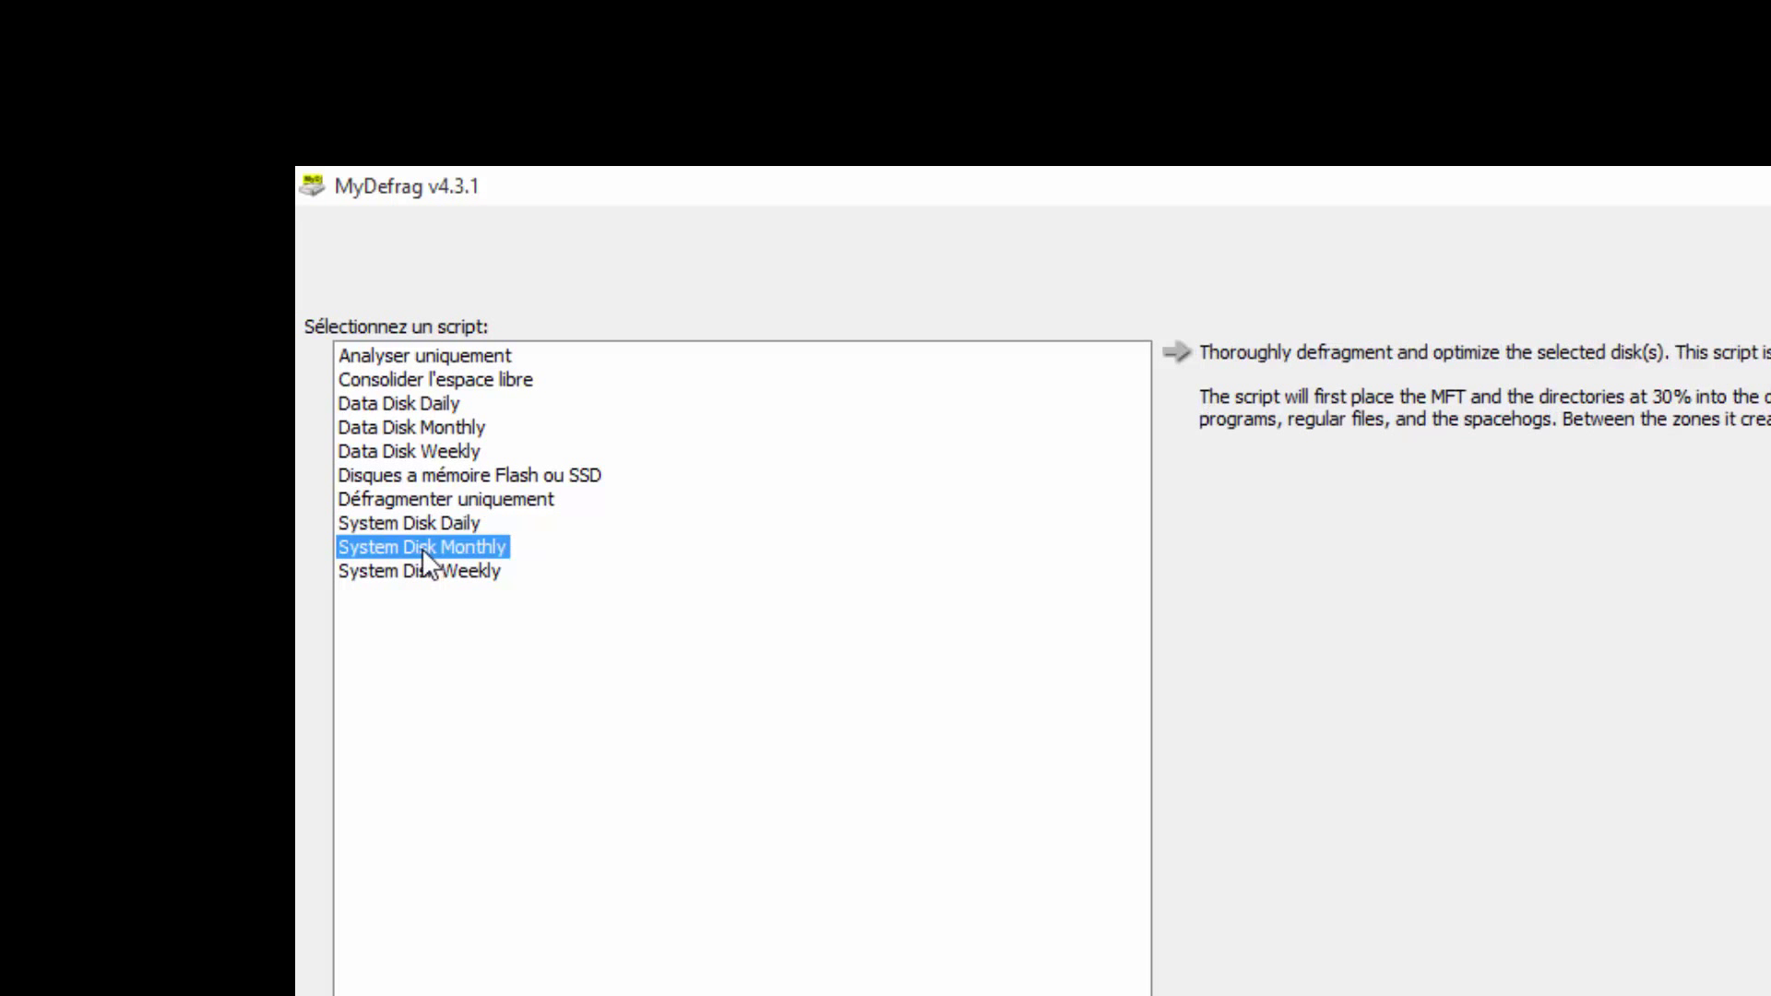